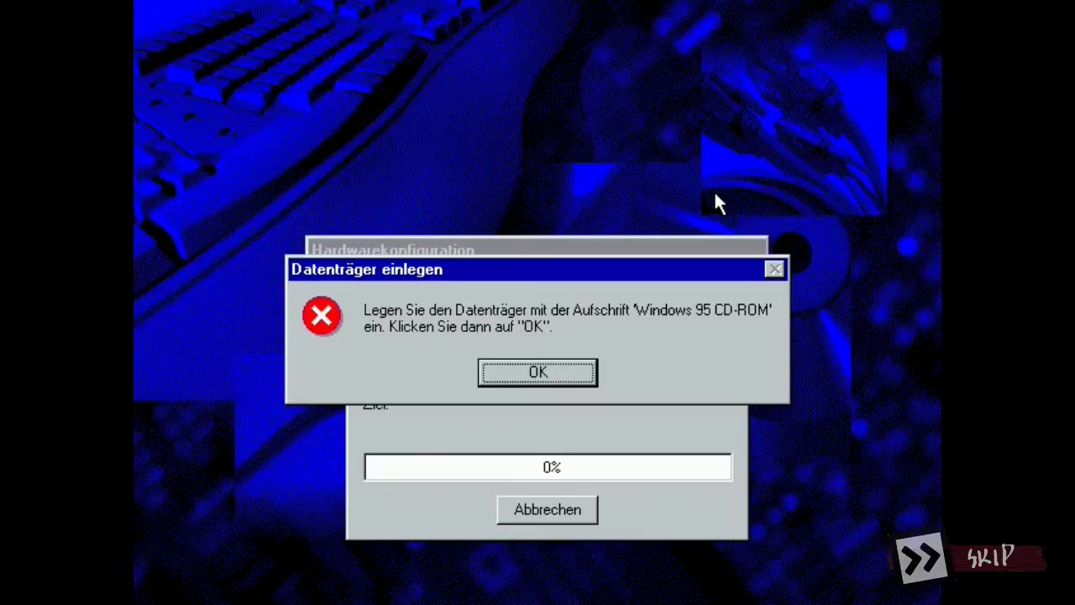
Step: Set the source path for the Windows 95 setup files to D:\WIN95 and retry copying pcntnd.dos
{"action": "key", "text": "Return"}
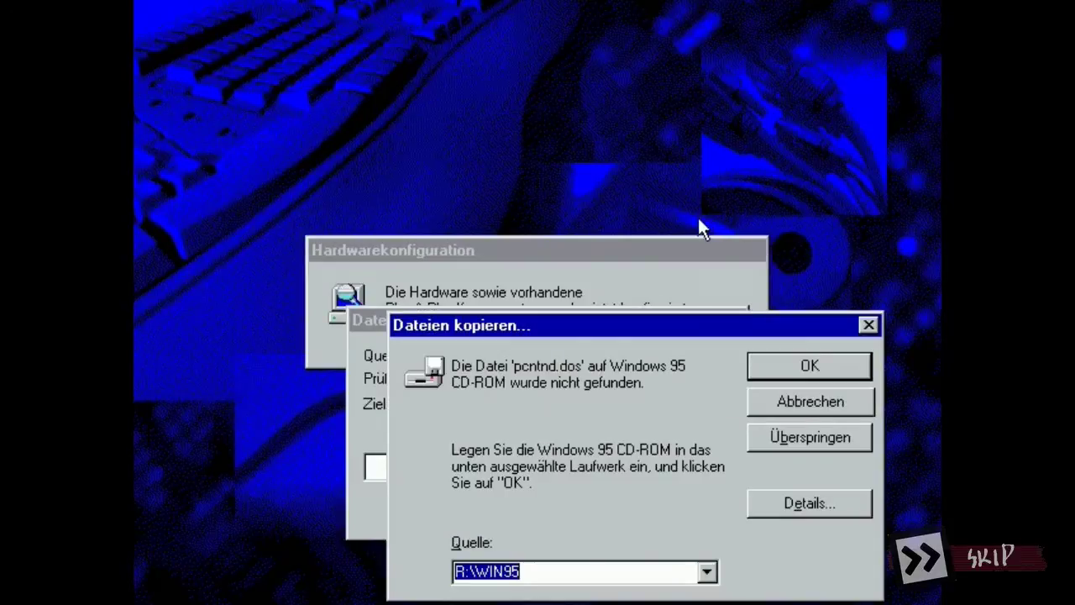
{"action": "left_click", "coordinate": [806, 362]}
{"action": "left_click", "coordinate": [803, 363]}
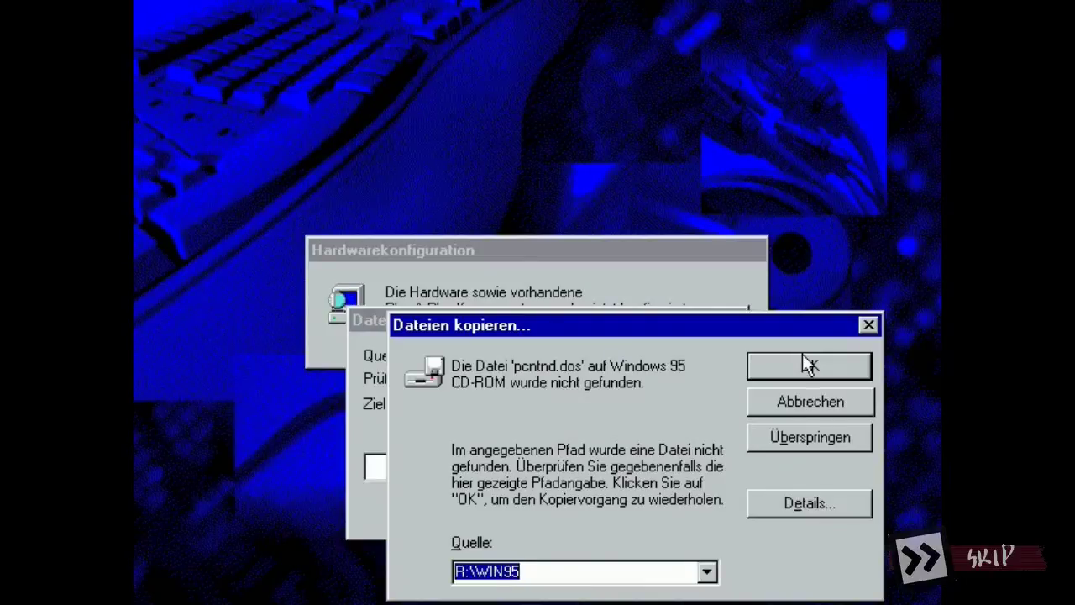
{"action": "type", "text": "D:\\WIN95"}
{"action": "left_click", "coordinate": [775, 363]}
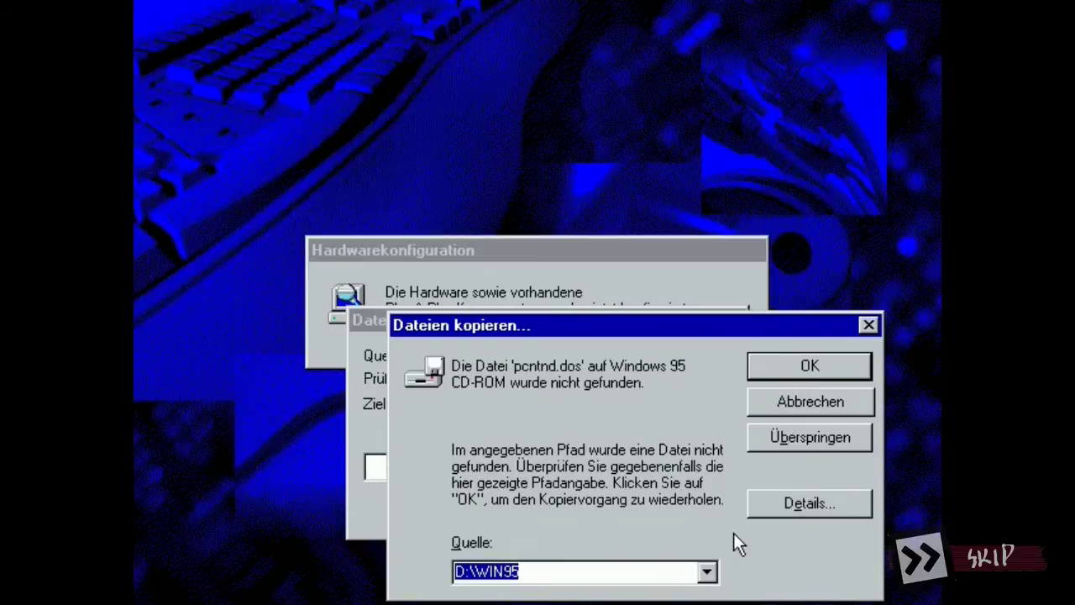
Step: Skip the missing files pcntnd.dos and rpcltc6.dll, acknowledge the CD-ROM request and cancel copying ndis.vxd
{"action": "left_click", "coordinate": [758, 436]}
{"action": "left_click", "coordinate": [758, 437]}
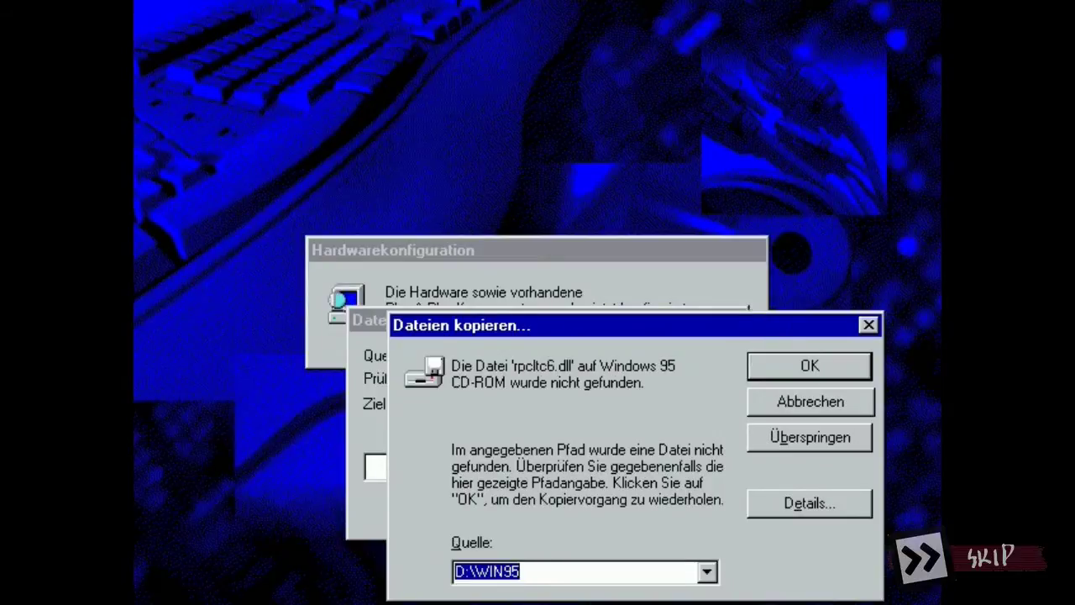
{"action": "left_click", "coordinate": [758, 432]}
{"action": "left_click", "coordinate": [759, 432]}
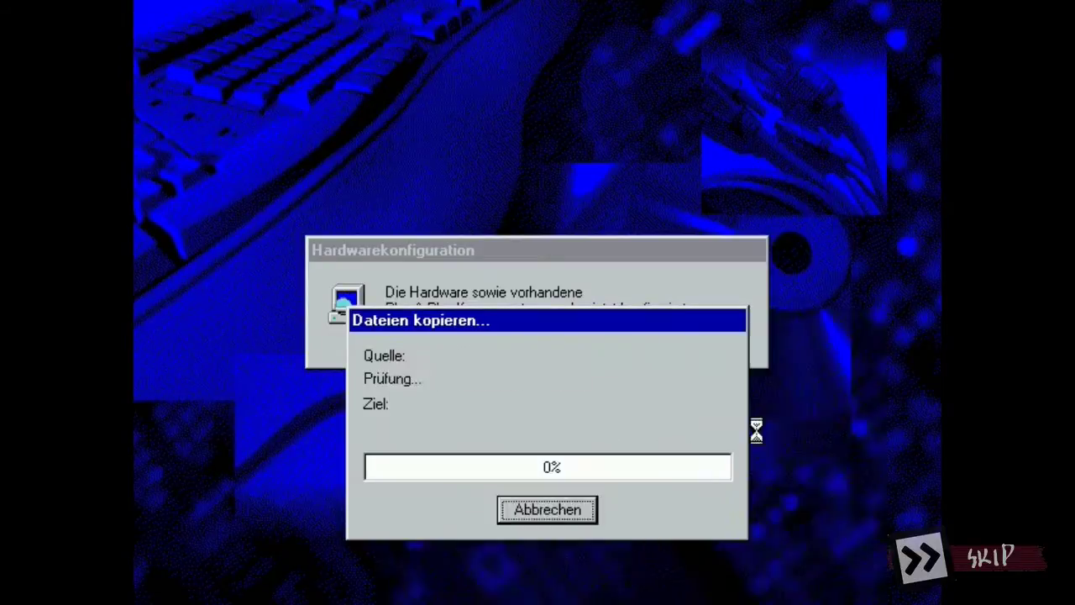
{"action": "left_click", "coordinate": [535, 372]}
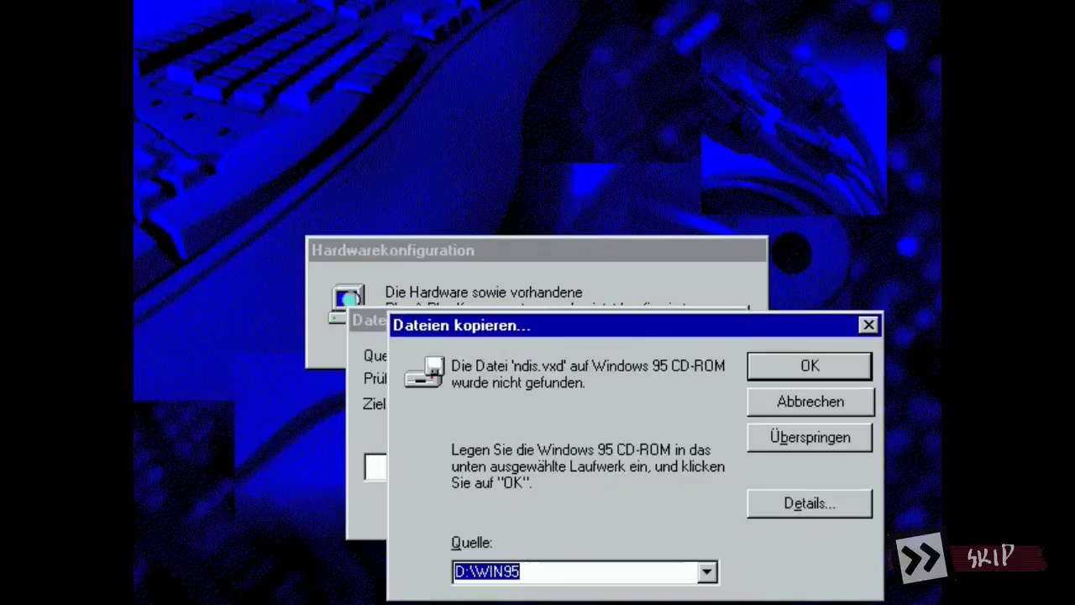
{"action": "left_click", "coordinate": [786, 403]}
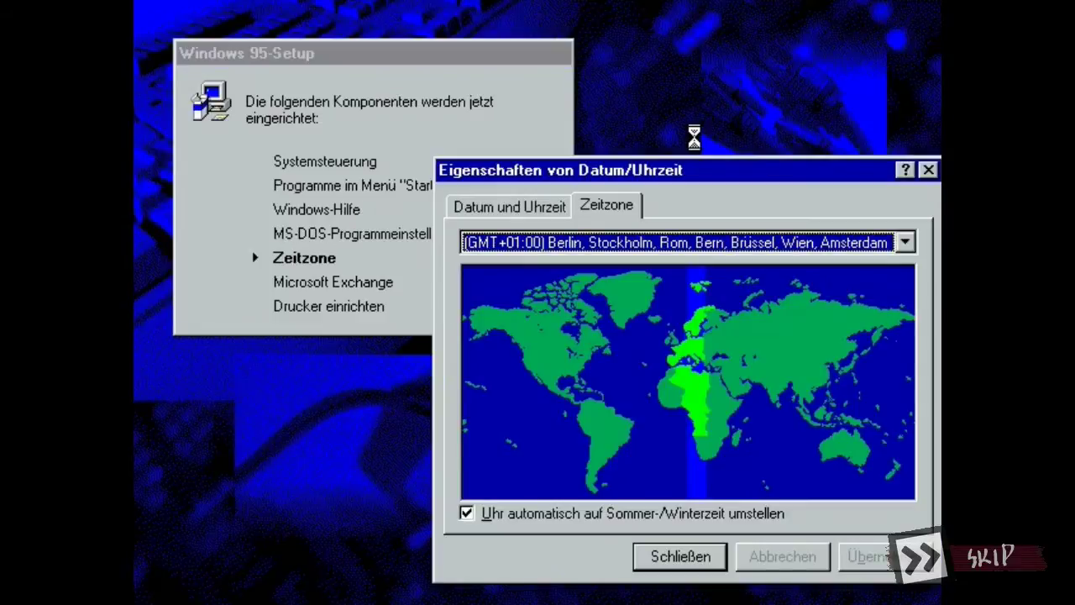
Step: Accept the (GMT+01:00) Berlin time zone during setup and close the Windows 95 welcome window
{"action": "left_click", "coordinate": [710, 556]}
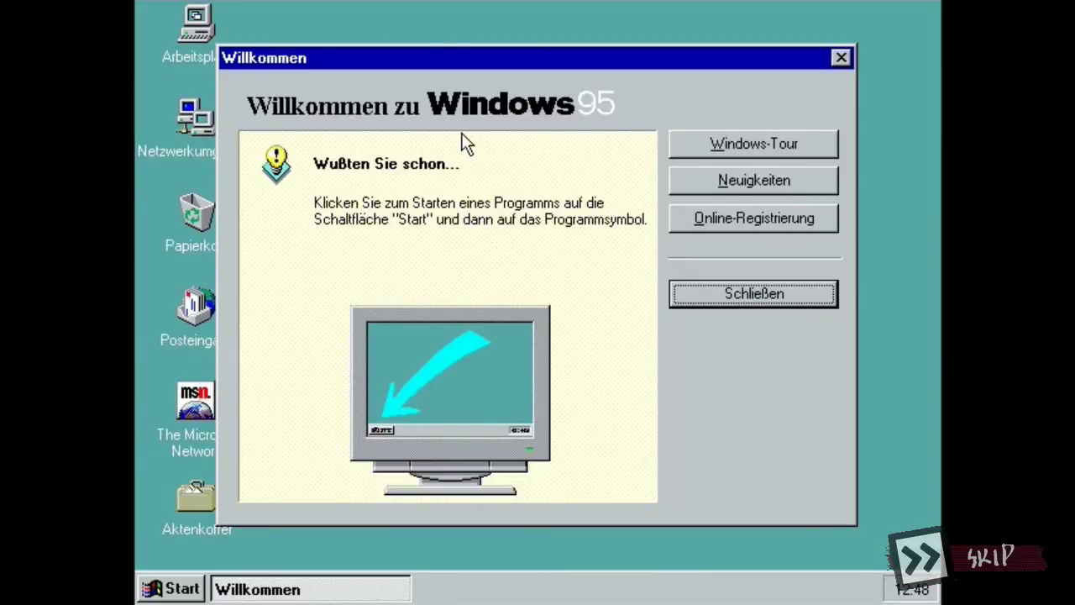
{"action": "left_click", "coordinate": [725, 299]}
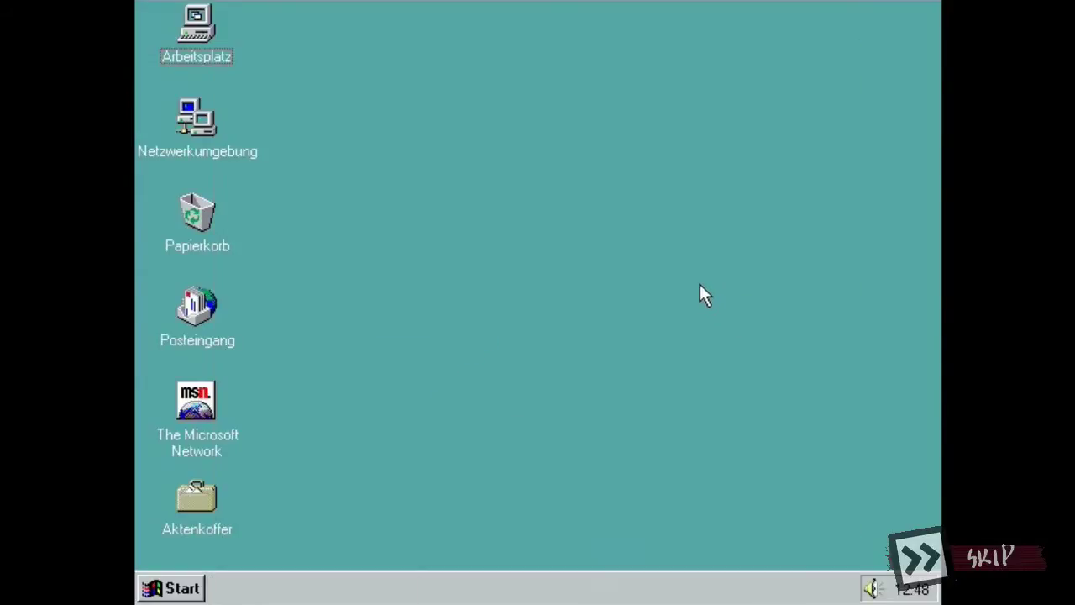
Step: Open Arbeitsplatz, enlarge its window and view the properties of the Nomac90 (C:) drive
{"action": "double_click", "coordinate": [225, 48]}
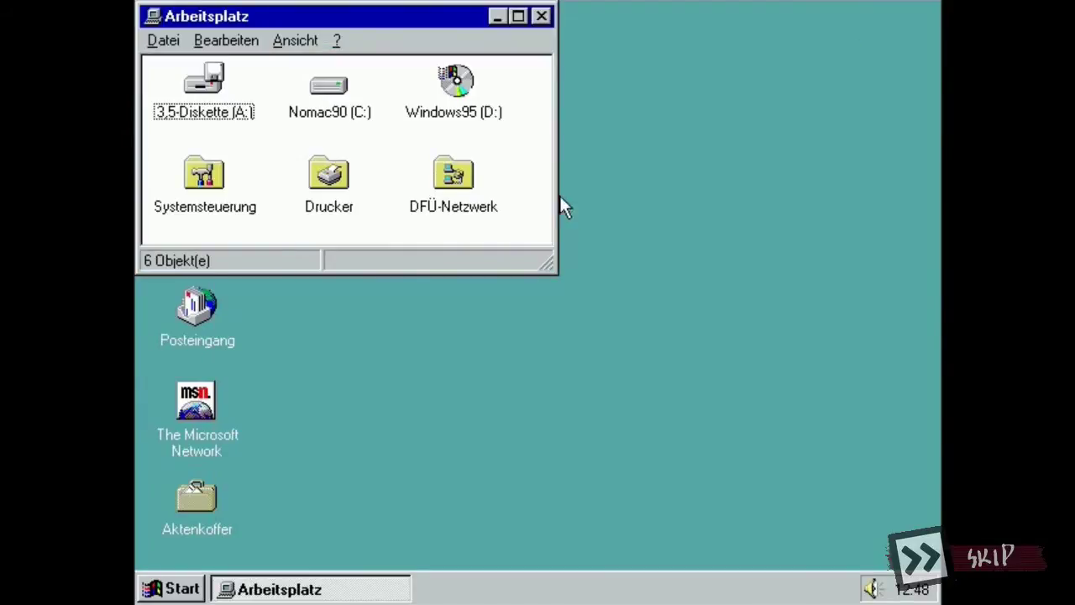
{"action": "left_click", "coordinate": [332, 119]}
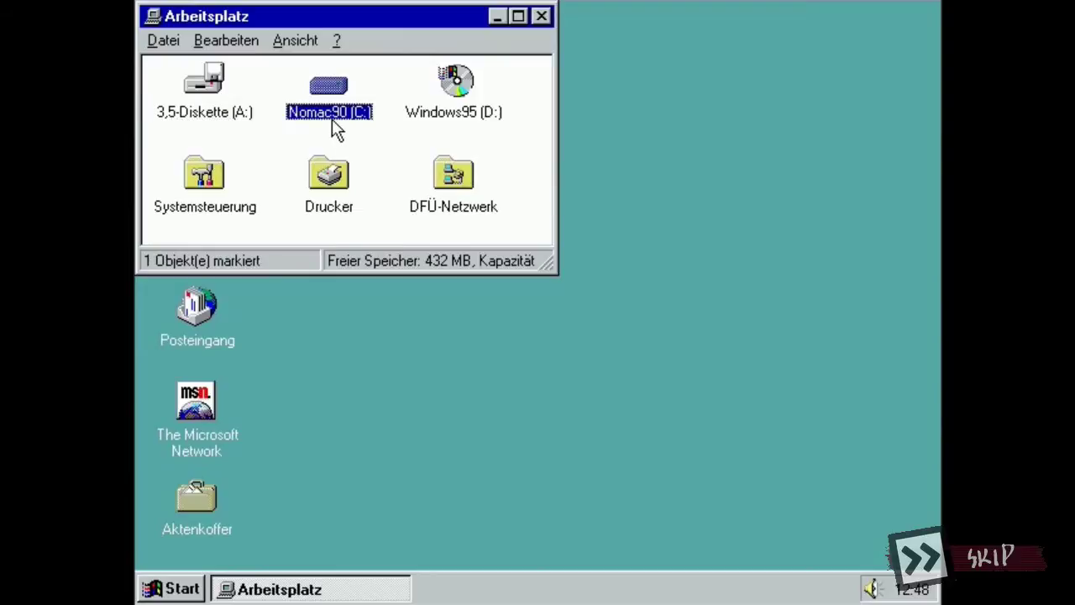
{"action": "left_click_drag", "start_coordinate": [552, 271], "coordinate": [882, 416]}
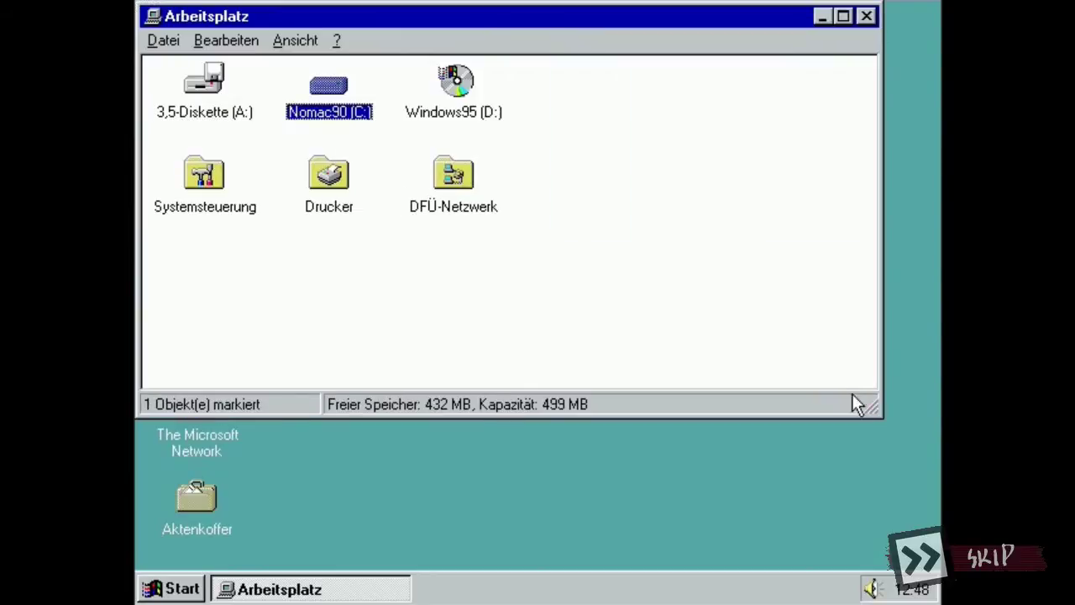
{"action": "right_click", "coordinate": [319, 92]}
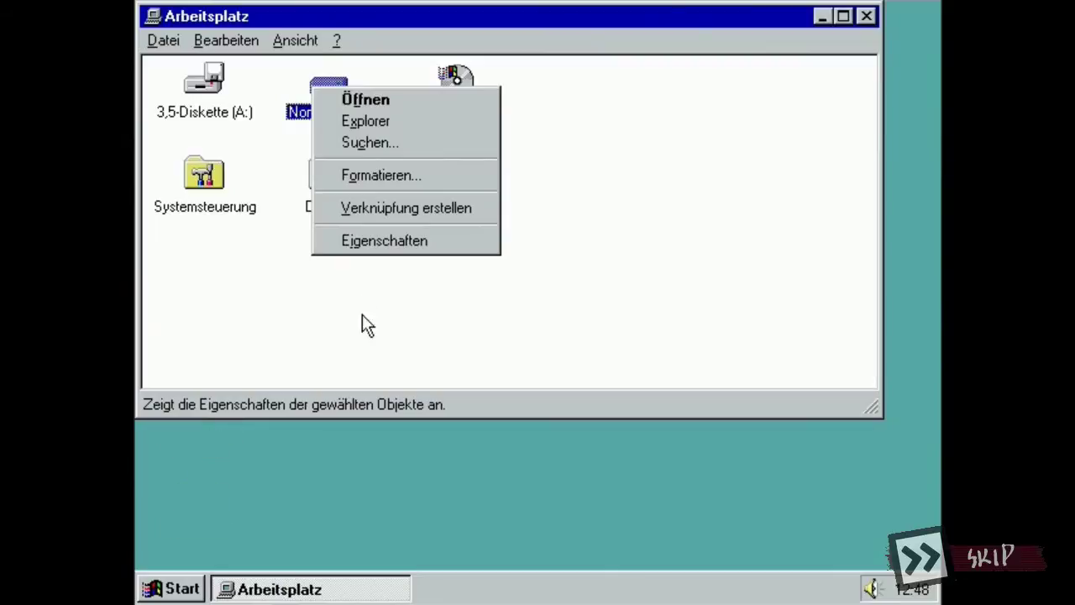
{"action": "left_click", "coordinate": [360, 241]}
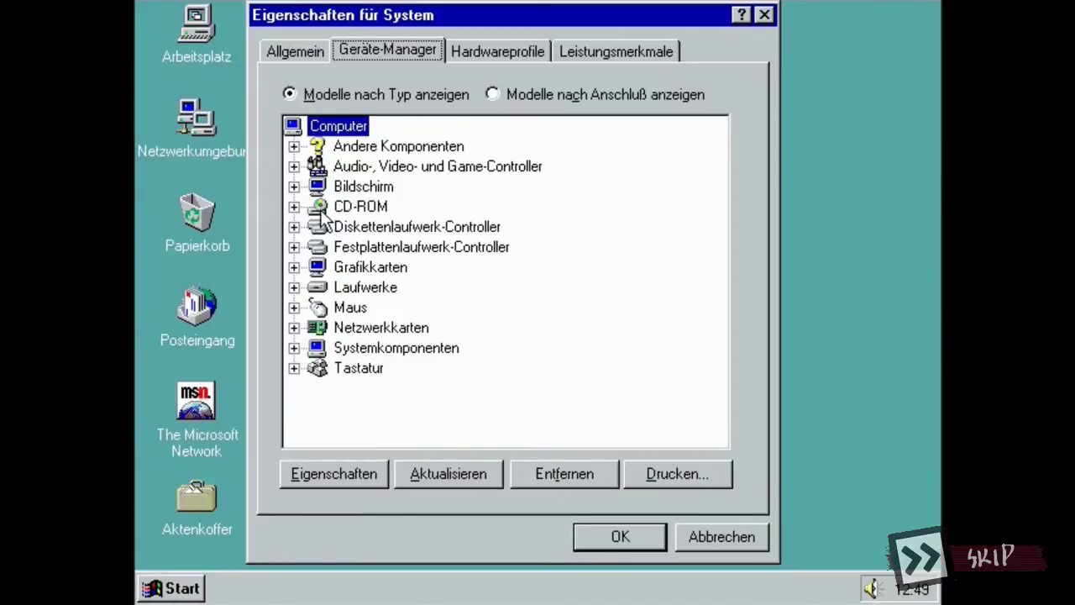
Step: Inspect the installed audio, video and game controllers and the graphics card in the Device Manager
{"action": "left_click", "coordinate": [293, 166]}
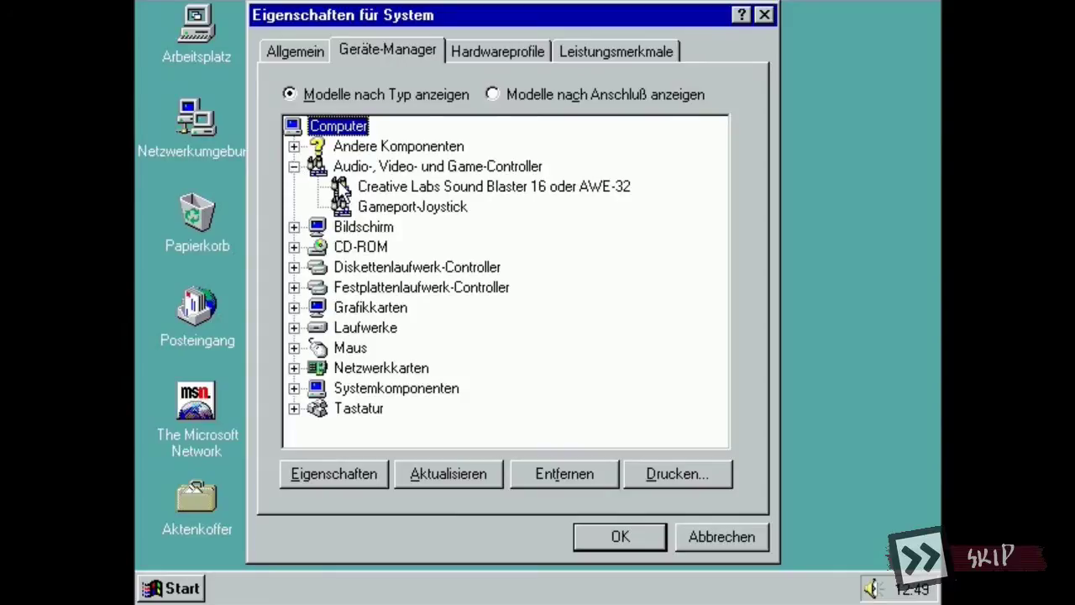
{"action": "left_click", "coordinate": [346, 190]}
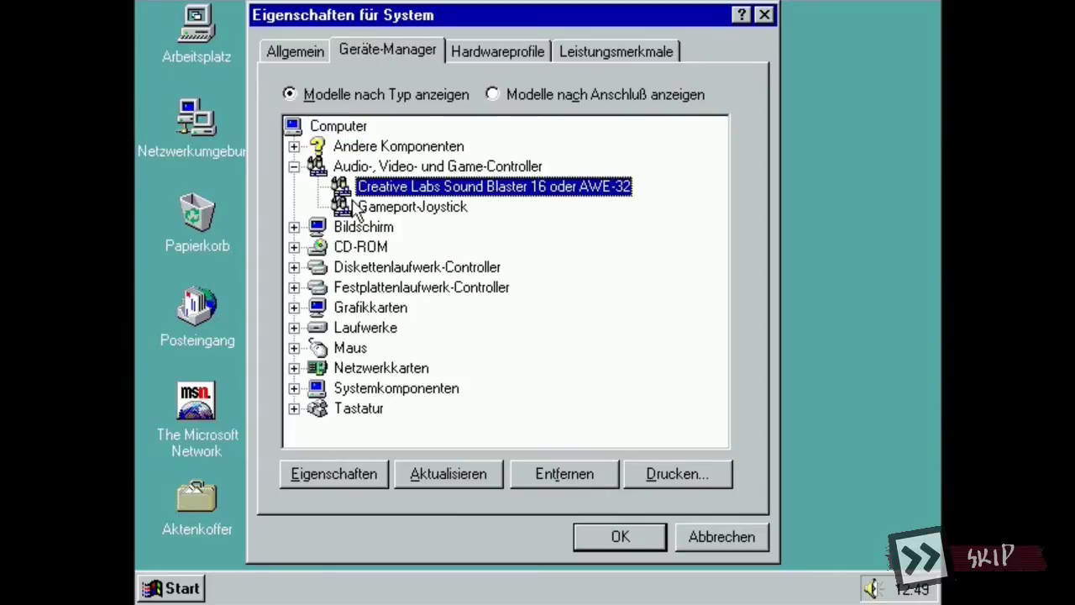
{"action": "left_click", "coordinate": [294, 166]}
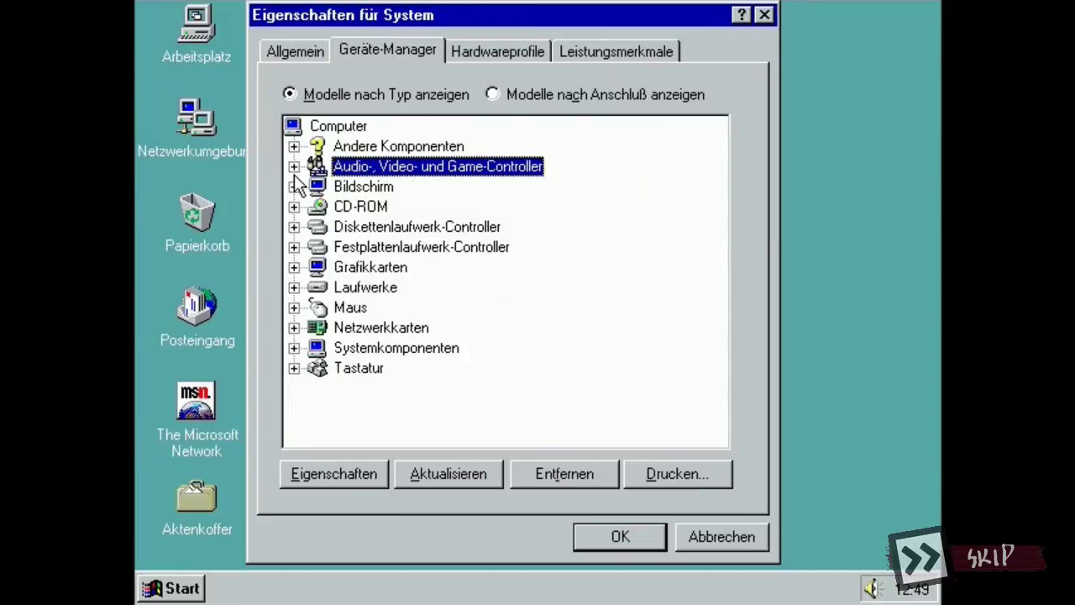
{"action": "left_click", "coordinate": [294, 267]}
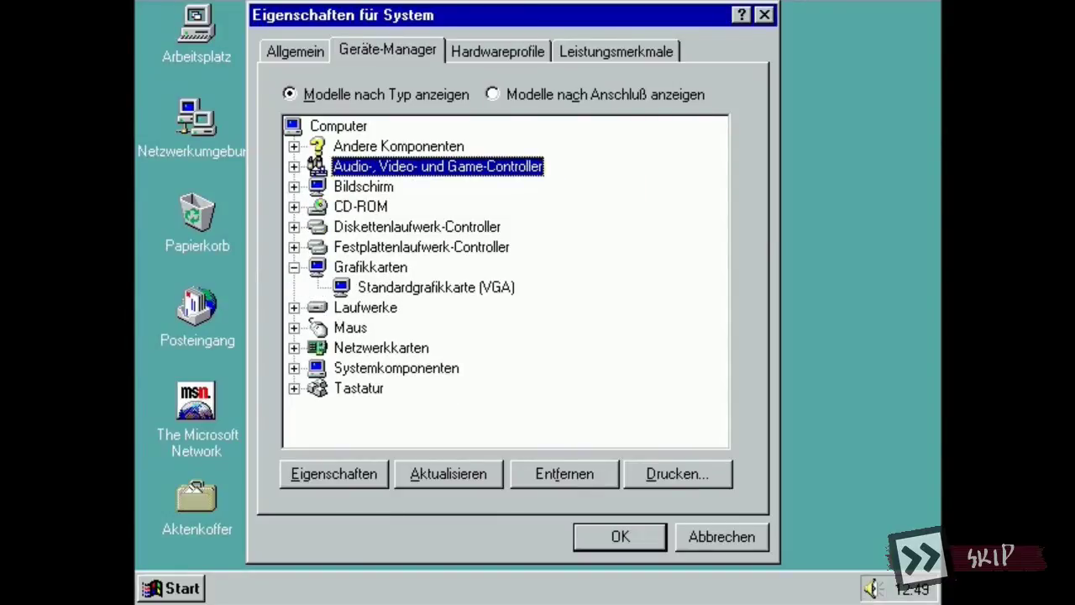
{"action": "left_click", "coordinate": [294, 267]}
{"action": "key", "text": "ctrl+alt+Delete"}
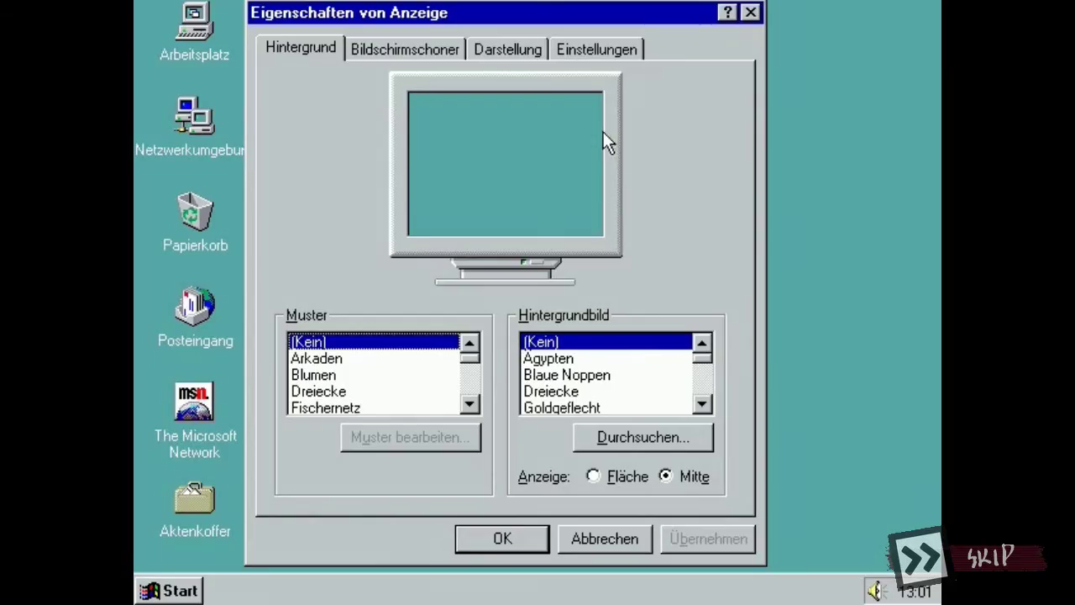
Step: Start replacing the graphics card driver from the display settings and browse for the manufacturer's files for a disk installation
{"action": "left_click", "coordinate": [588, 51]}
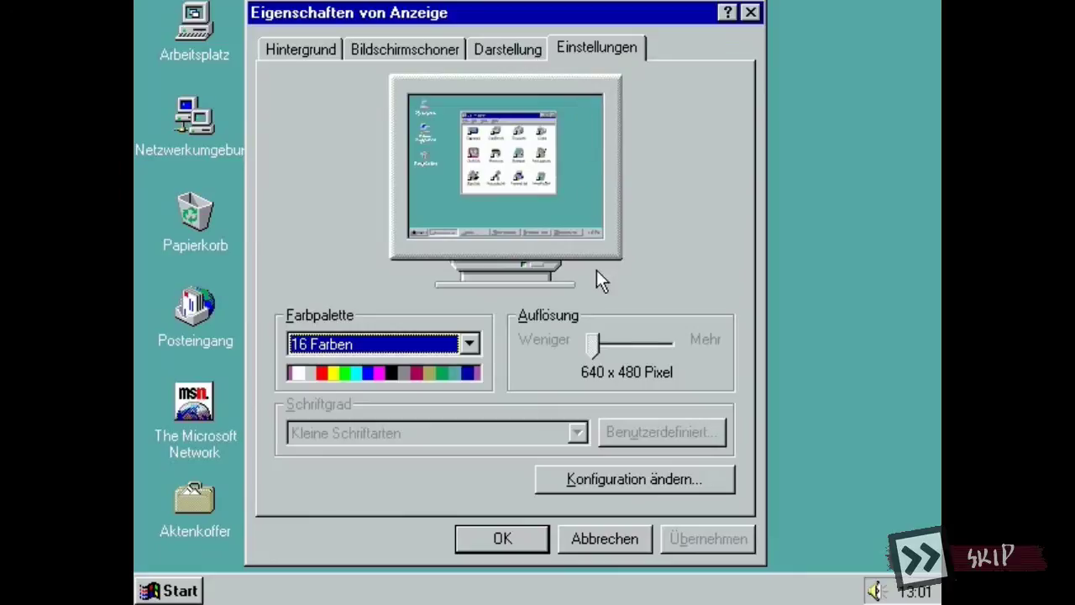
{"action": "left_click", "coordinate": [469, 343]}
{"action": "left_click", "coordinate": [472, 339]}
{"action": "left_click", "coordinate": [566, 477]}
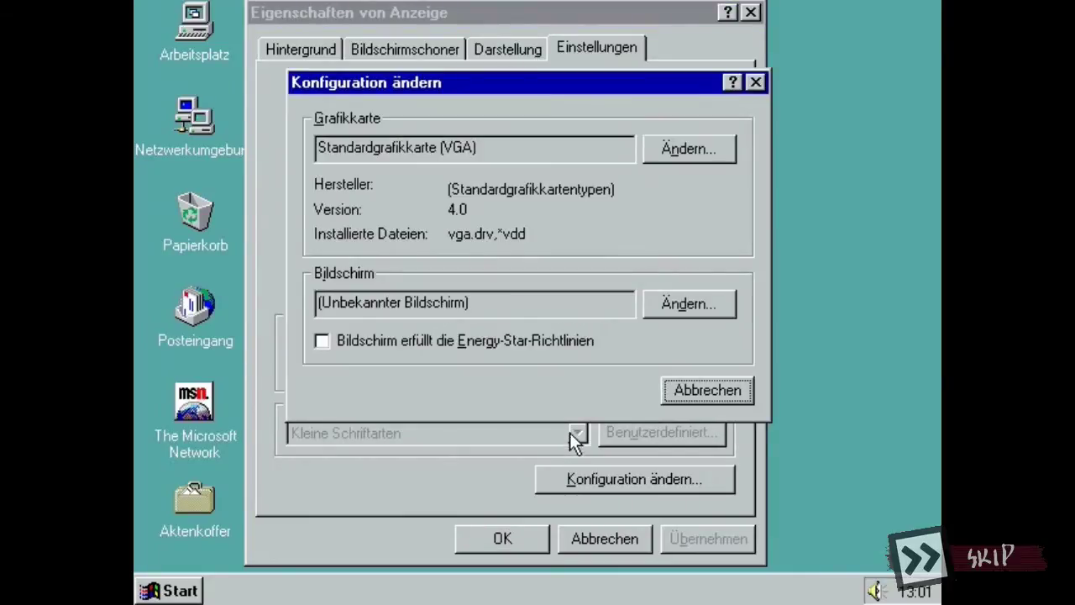
{"action": "left_click", "coordinate": [682, 151]}
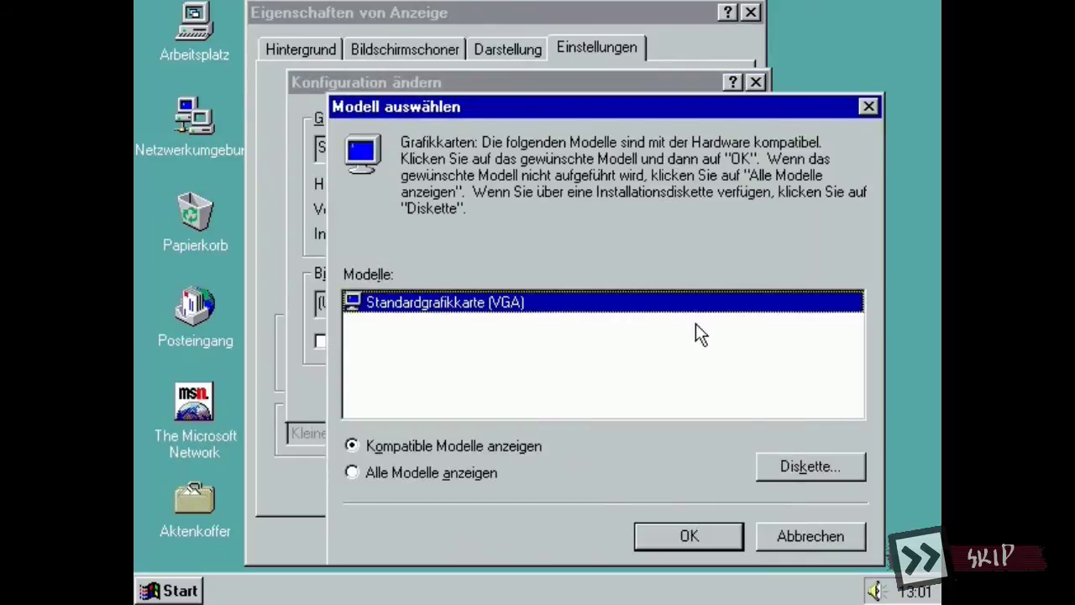
{"action": "left_click", "coordinate": [775, 466]}
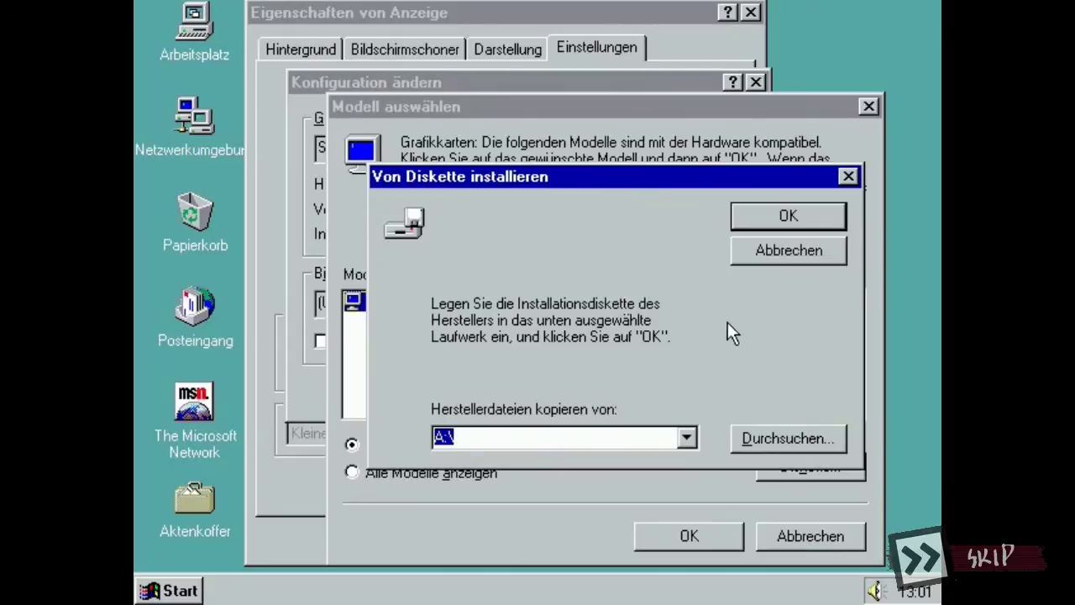
{"action": "left_click", "coordinate": [755, 438]}
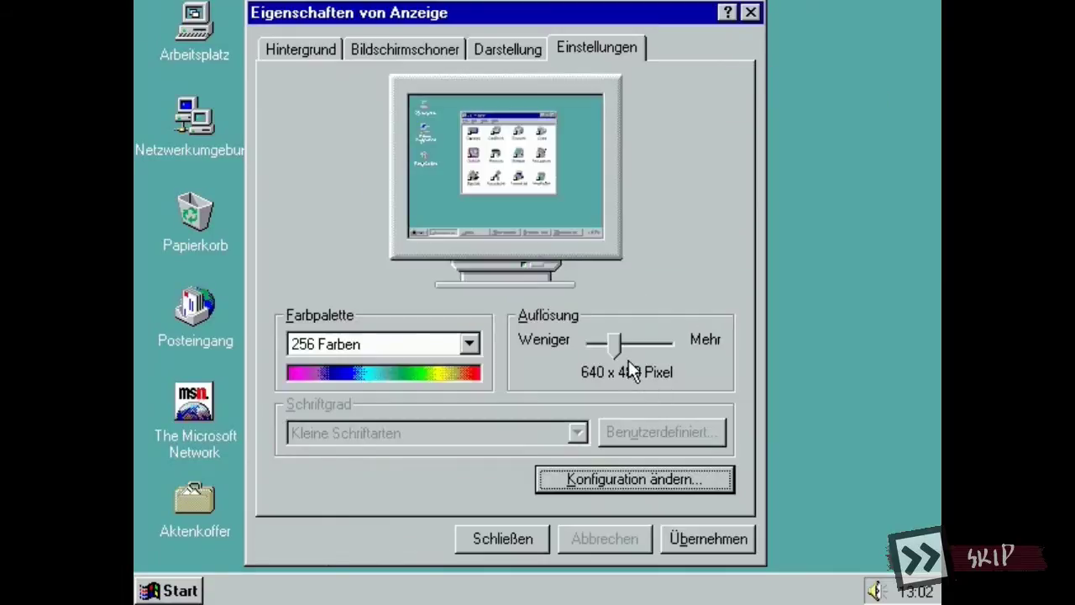
Step: Set the display to 1280 x 1024 pixels with True Color (32 Bit) and apply it without choosing a monitor
{"action": "left_click_drag", "start_coordinate": [614, 339], "coordinate": [666, 343]}
{"action": "left_click", "coordinate": [689, 531]}
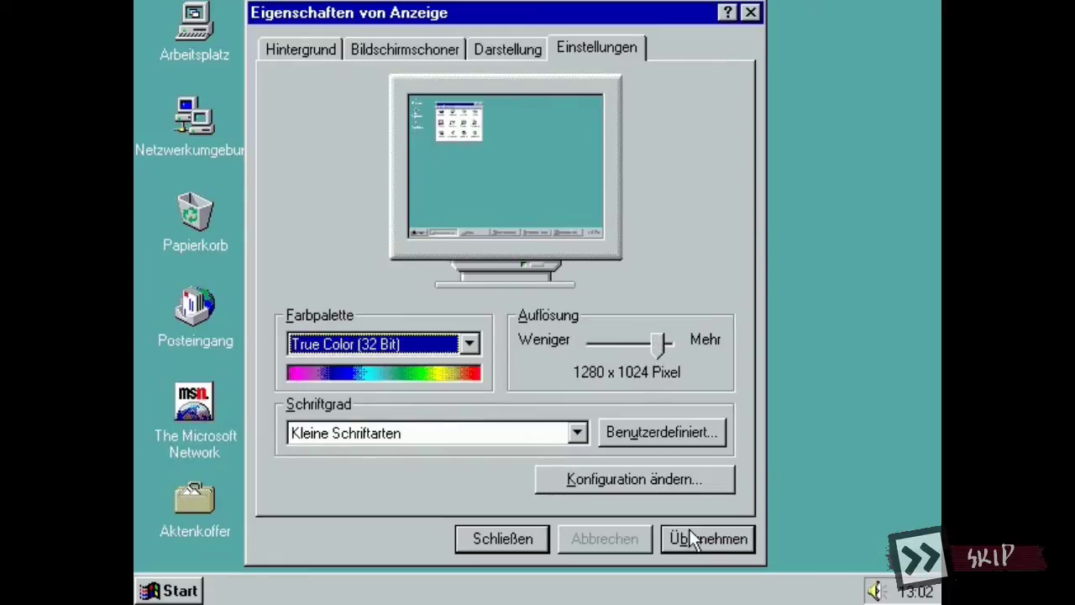
{"action": "left_click", "coordinate": [185, 26]}
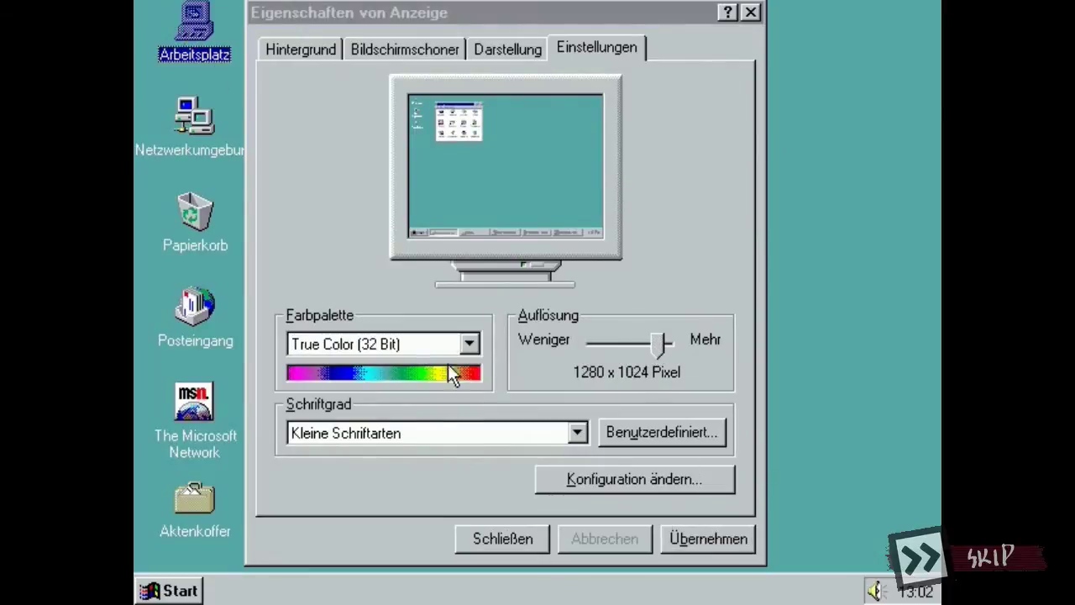
{"action": "left_click", "coordinate": [708, 541]}
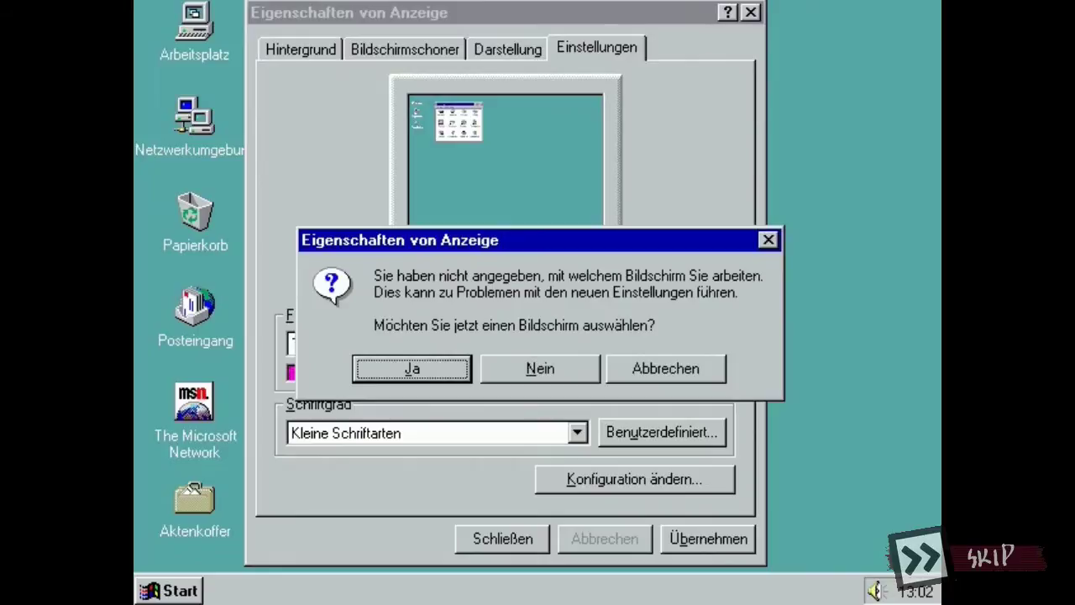
{"action": "left_click", "coordinate": [579, 377]}
{"action": "left_click", "coordinate": [514, 368]}
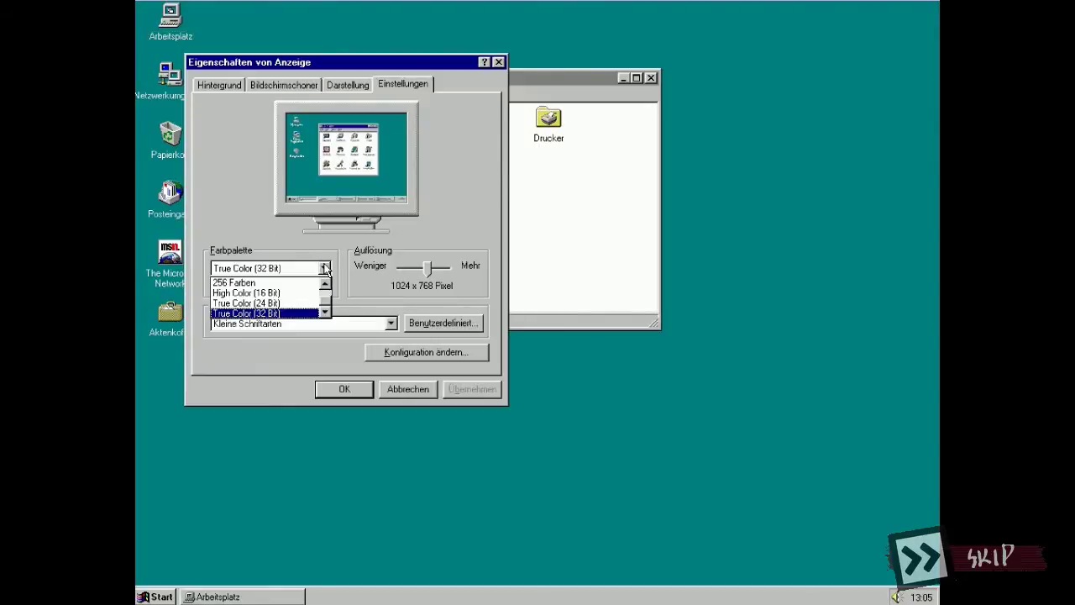
Step: Check the available colour palettes, keep True Color (32 Bit) and confirm the display properties
{"action": "left_click", "coordinate": [324, 269]}
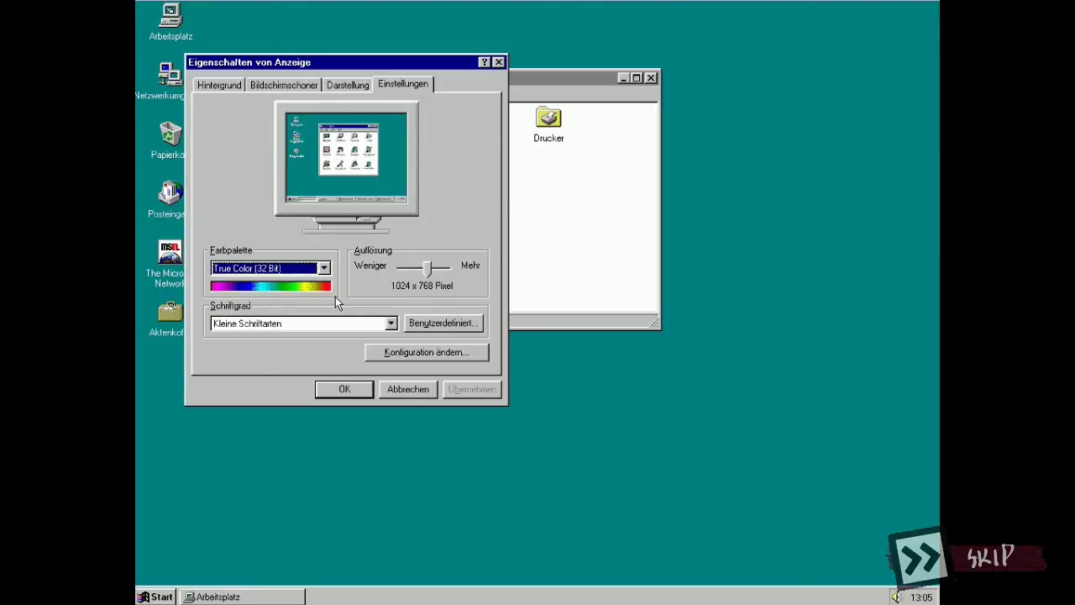
{"action": "left_click", "coordinate": [353, 395]}
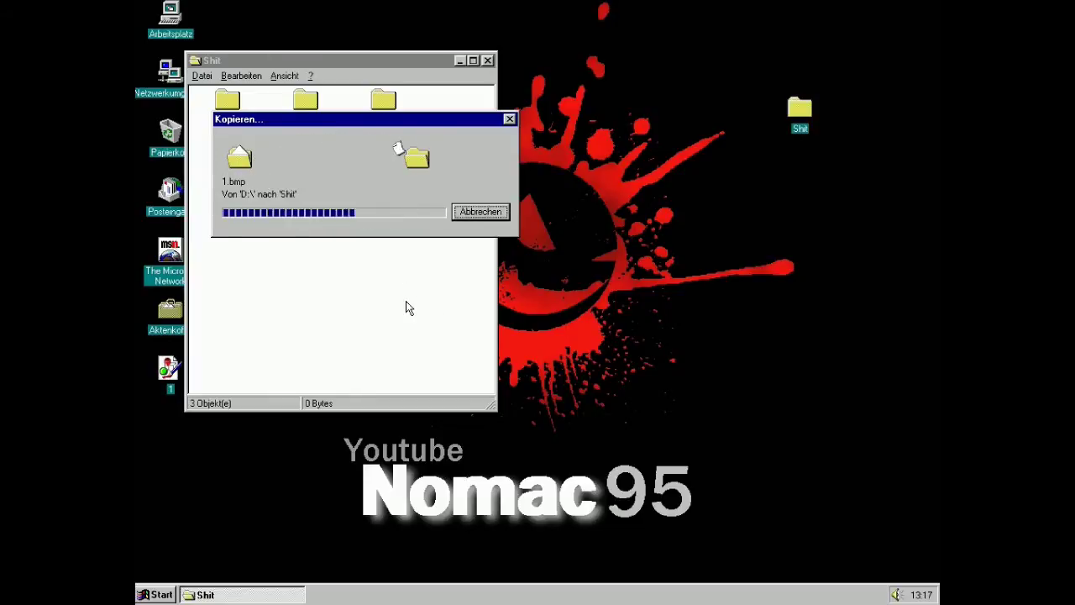
Step: Open the Doom95 folder, move its window clear of the parent folder and close the parent folder's window
{"action": "left_click", "coordinate": [406, 303]}
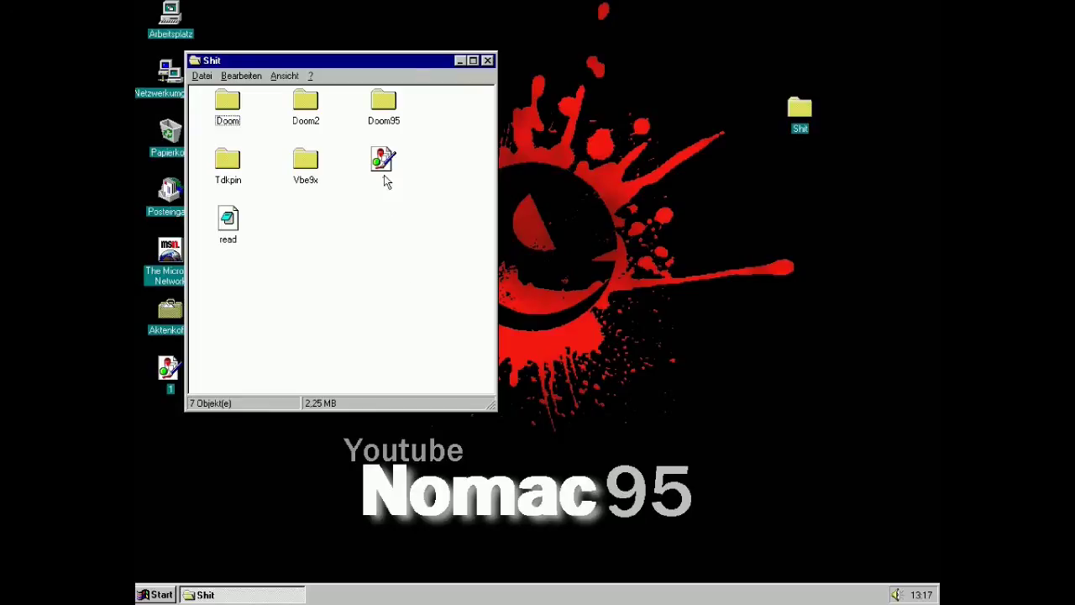
{"action": "double_click", "coordinate": [386, 105]}
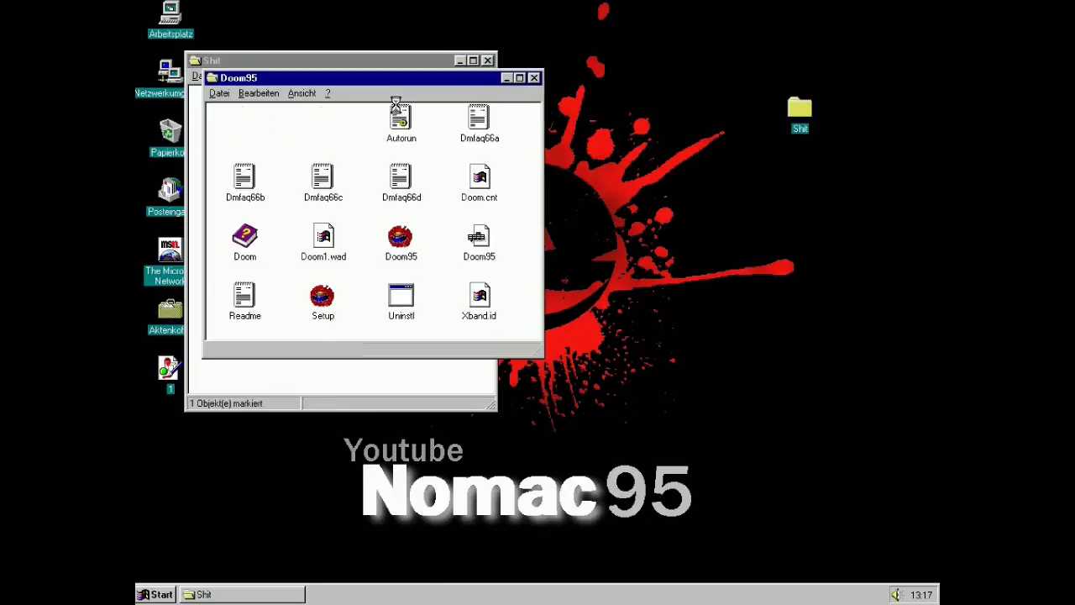
{"action": "left_click_drag", "start_coordinate": [409, 80], "coordinate": [533, 118]}
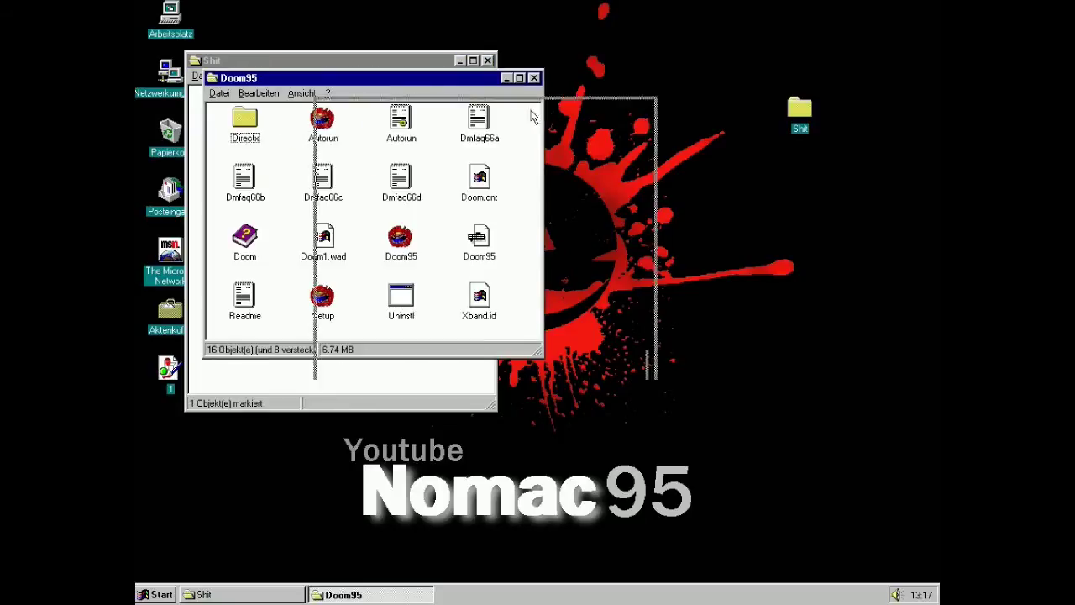
{"action": "left_click", "coordinate": [487, 61]}
Step: Try to open the Doom95 driver file in the Doom95 folder and dismiss the playback message
{"action": "double_click", "coordinate": [612, 289]}
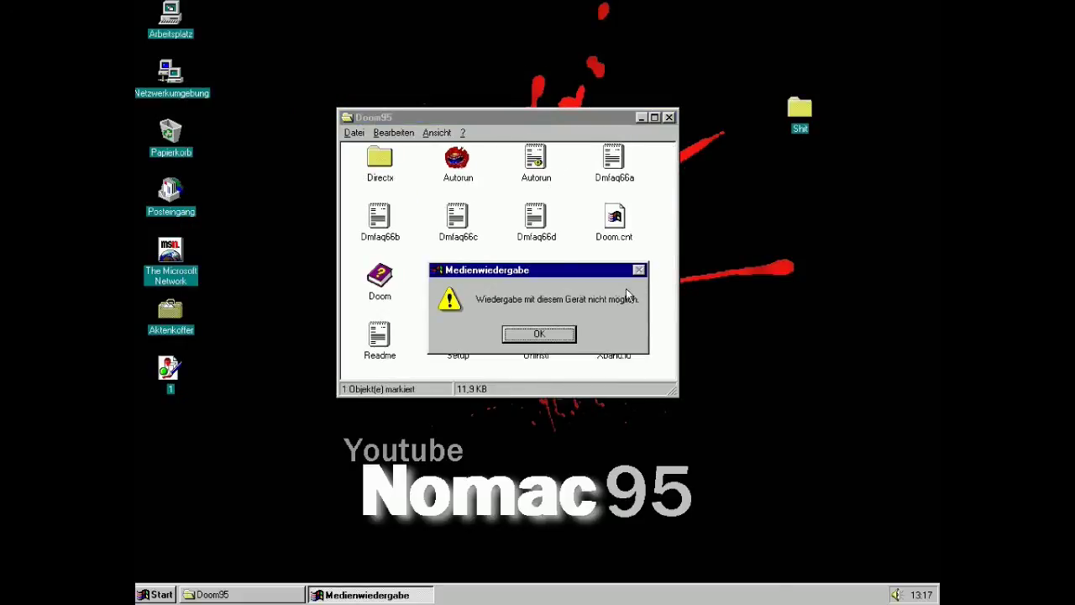
{"action": "left_click", "coordinate": [539, 335]}
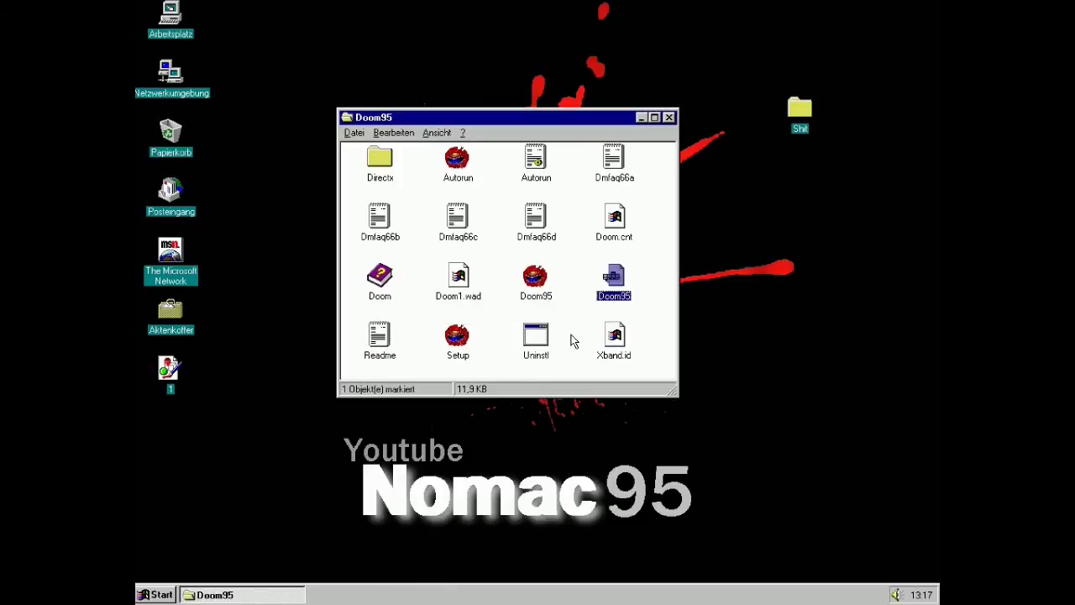
Step: Run the setup in the Doom95 folder, install Doom Shareware for Windows 95 in the proposed directory and reboot
{"action": "left_click", "coordinate": [574, 334]}
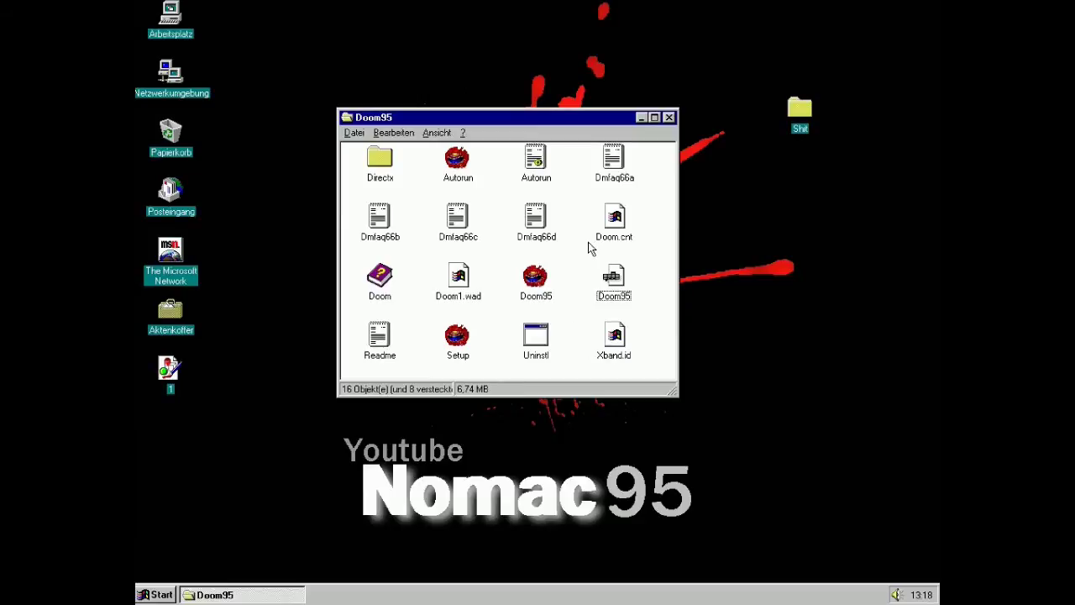
{"action": "double_click", "coordinate": [458, 338]}
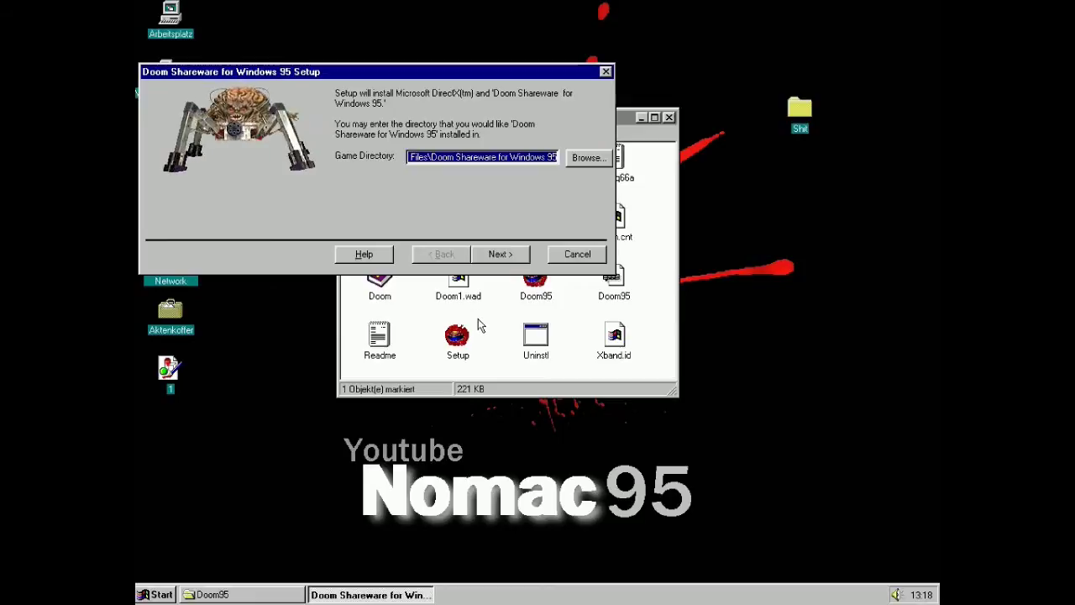
{"action": "left_click", "coordinate": [494, 253]}
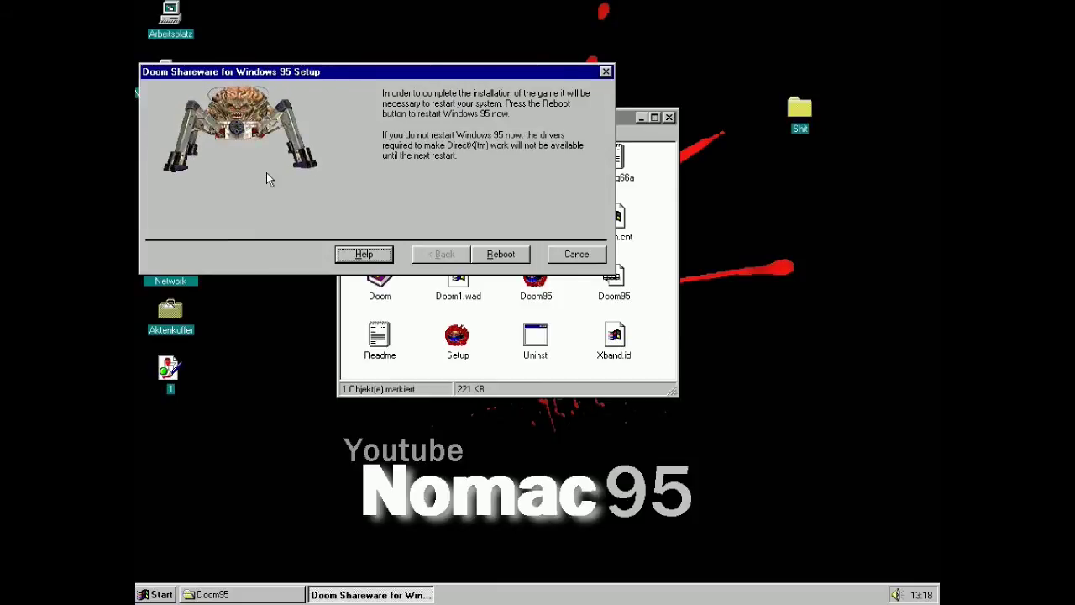
{"action": "left_click", "coordinate": [497, 256]}
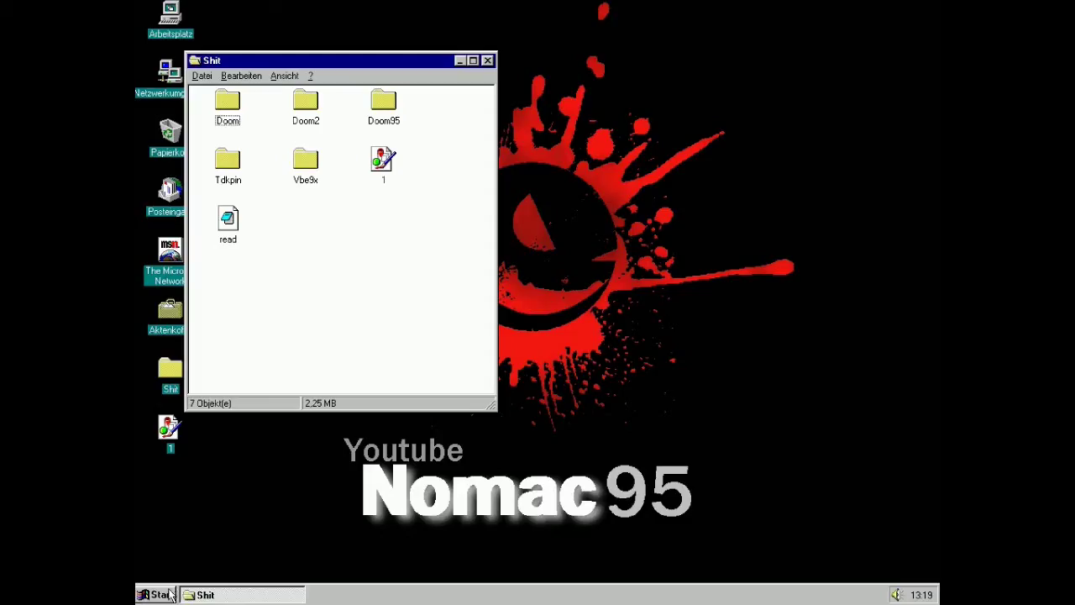
Step: Launch Doom95 from the Doom Shareware for Windows 95 program group and close the open folder window behind the launcher
{"action": "left_click", "coordinate": [157, 595]}
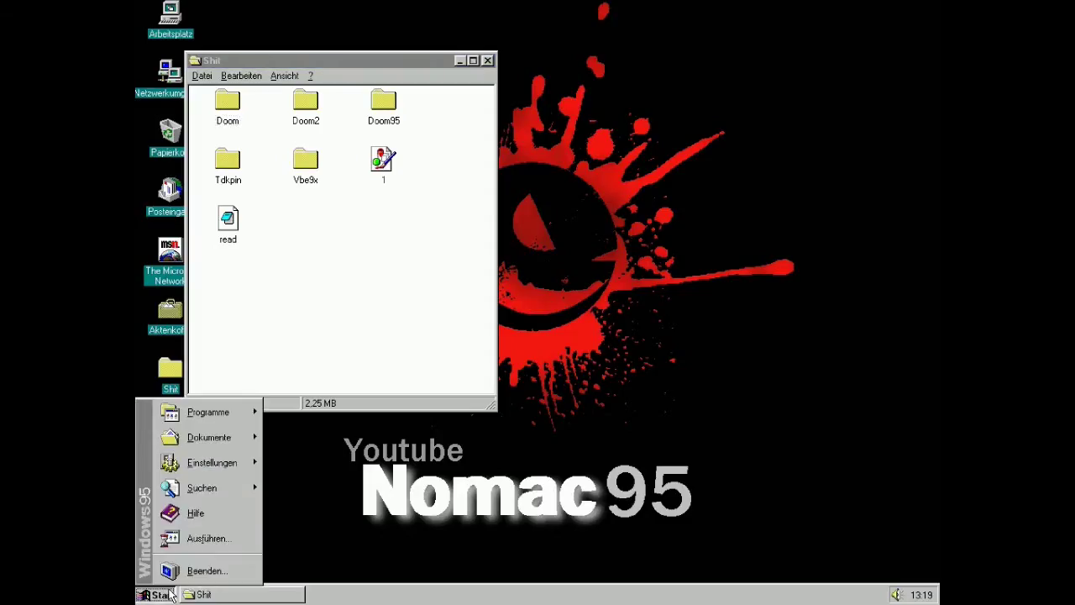
{"action": "mouse_move", "coordinate": [204, 413]}
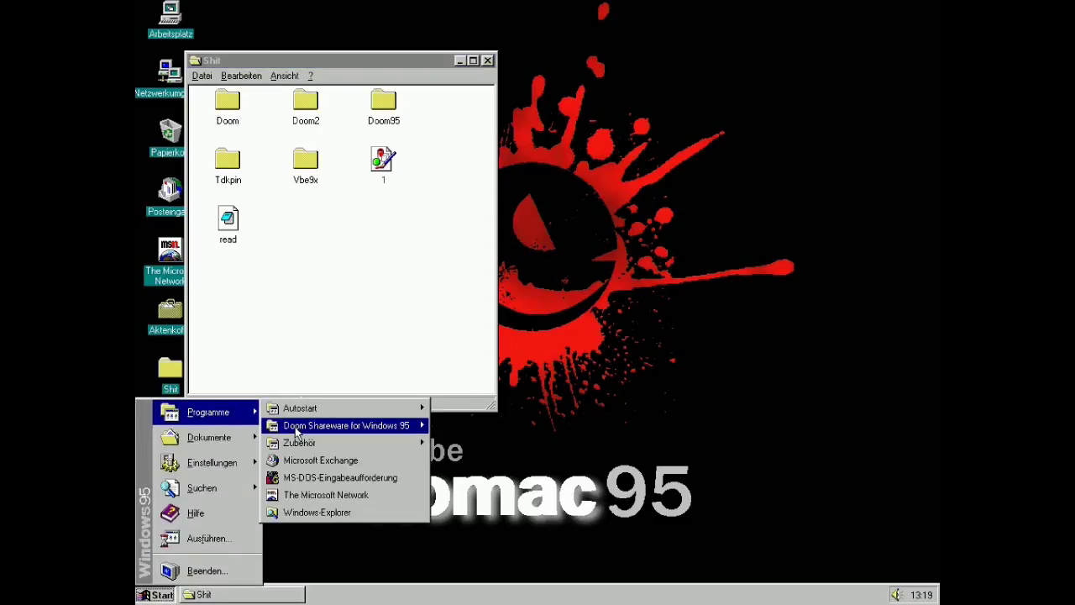
{"action": "mouse_move", "coordinate": [417, 430]}
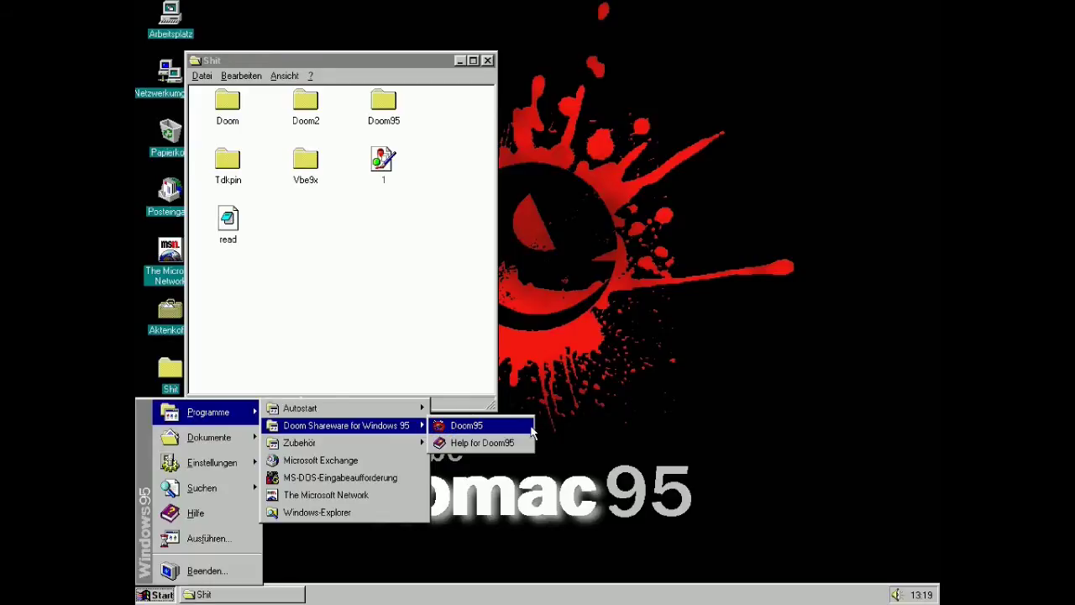
{"action": "left_click", "coordinate": [469, 426]}
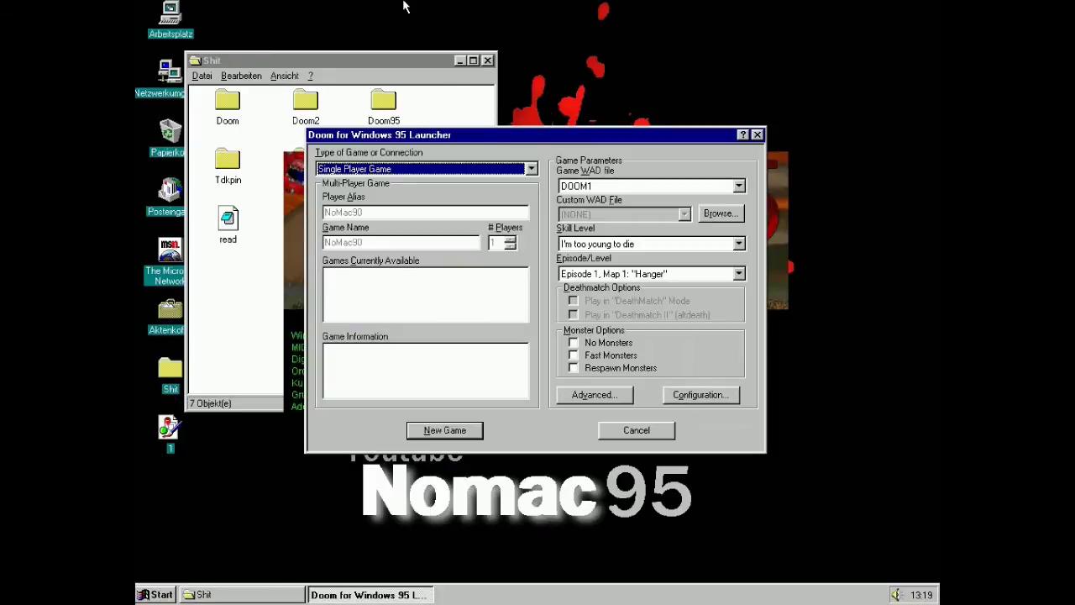
{"action": "left_click", "coordinate": [487, 60]}
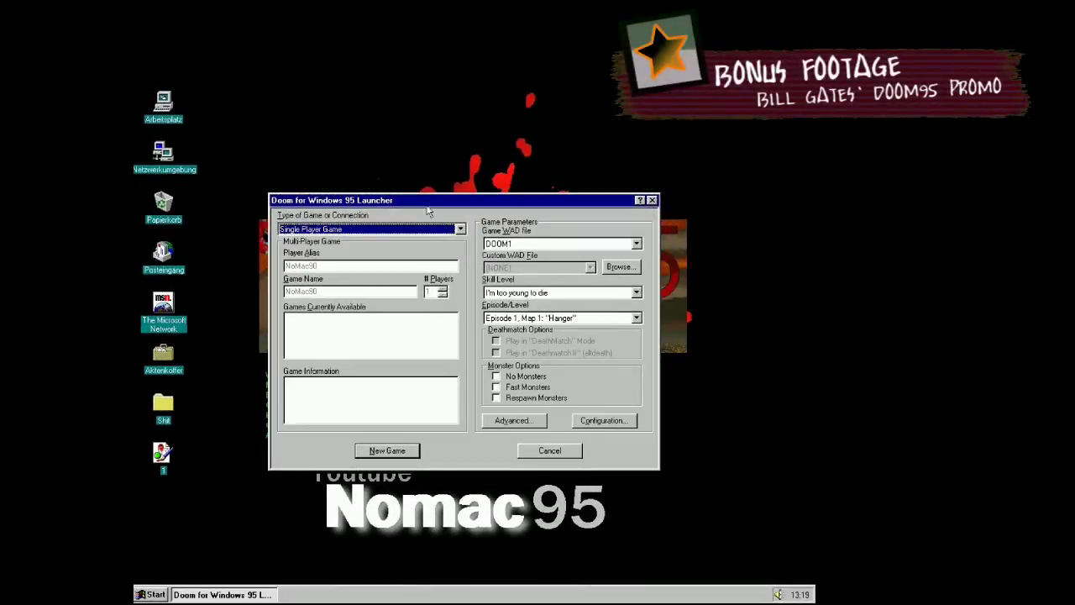
Step: Check the available connection types, game WAD files and episode levels, keeping Single Player Game, DOOM1 and Episode 1, Map 1
{"action": "left_click", "coordinate": [446, 228]}
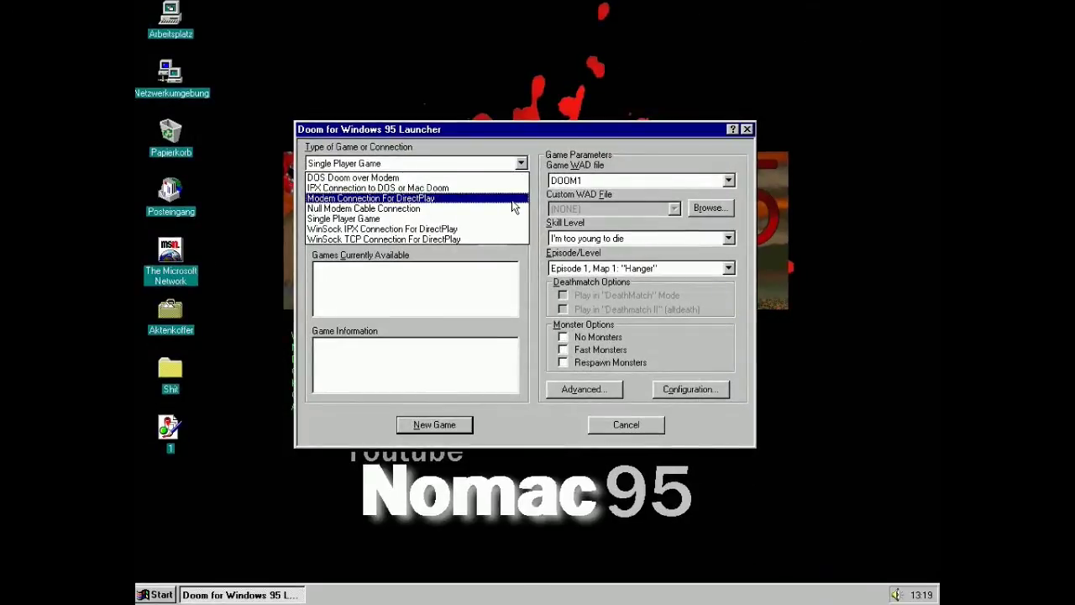
{"action": "left_click", "coordinate": [540, 158]}
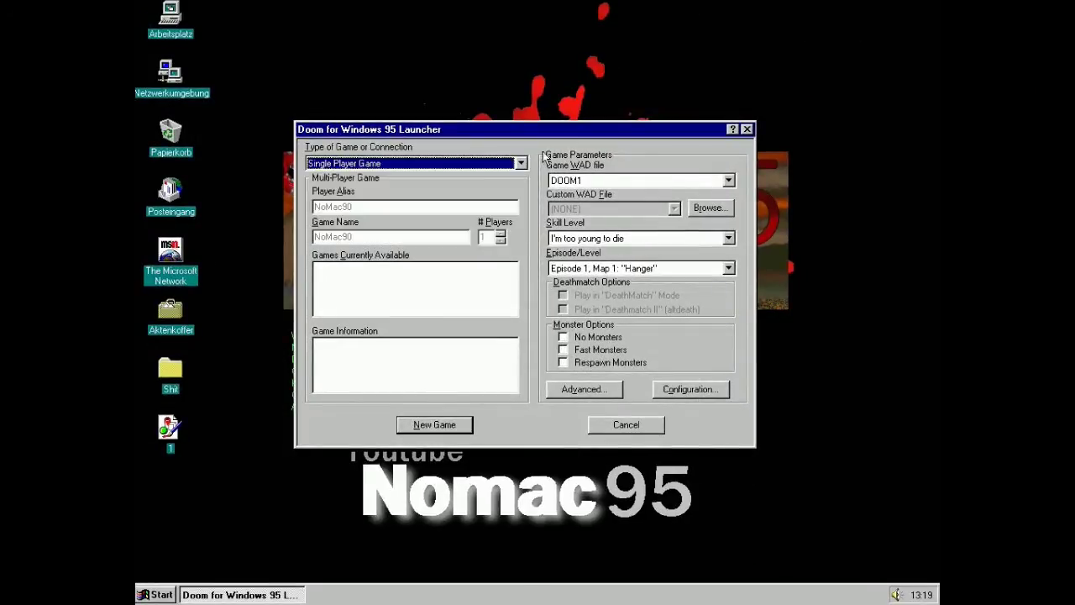
{"action": "left_click", "coordinate": [591, 181]}
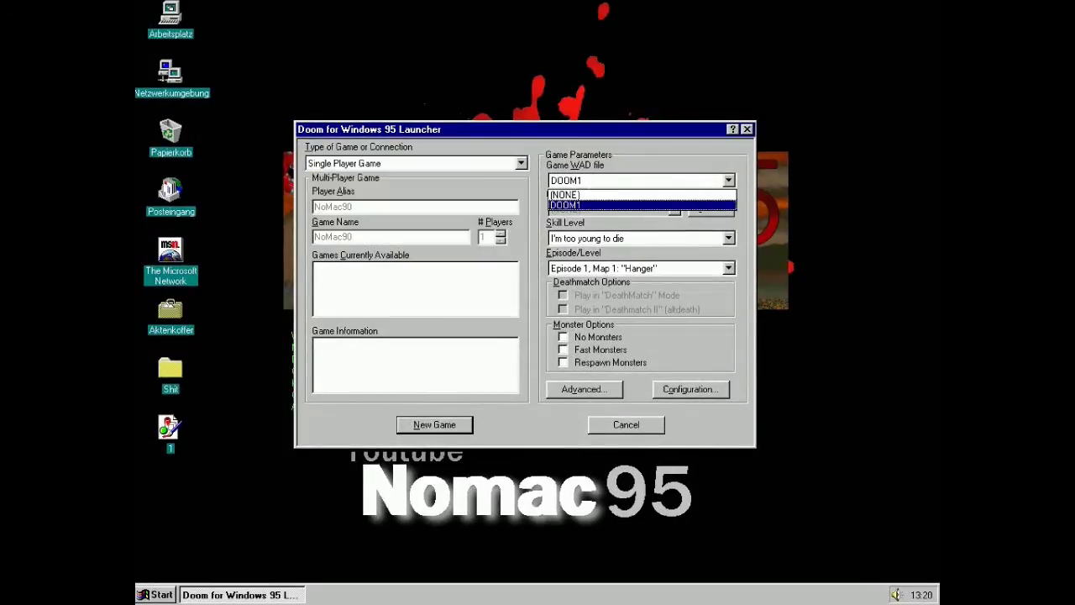
{"action": "left_click", "coordinate": [591, 182]}
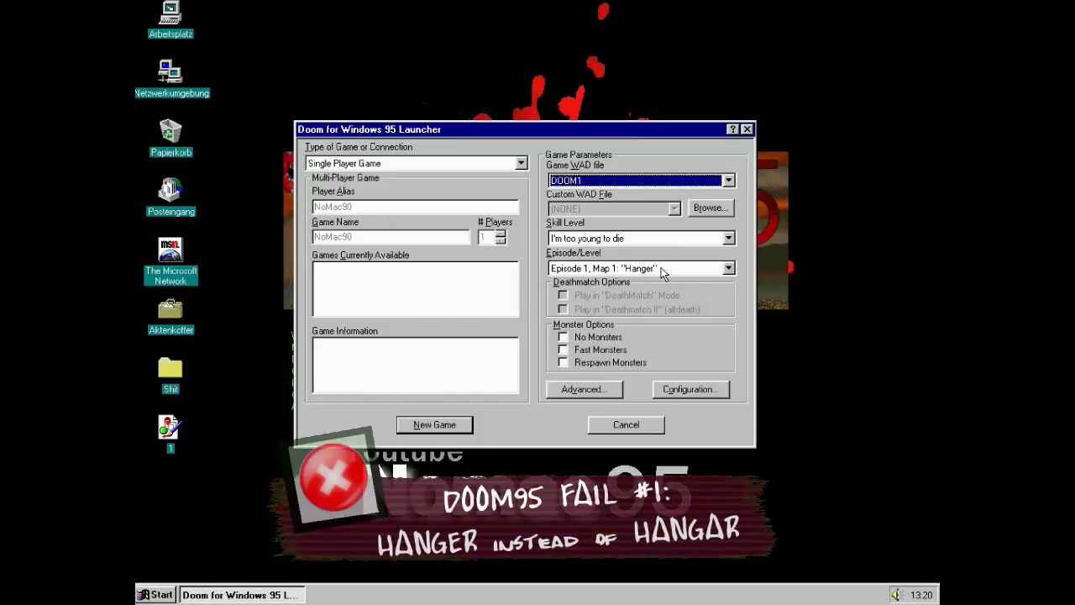
{"action": "left_click", "coordinate": [728, 268]}
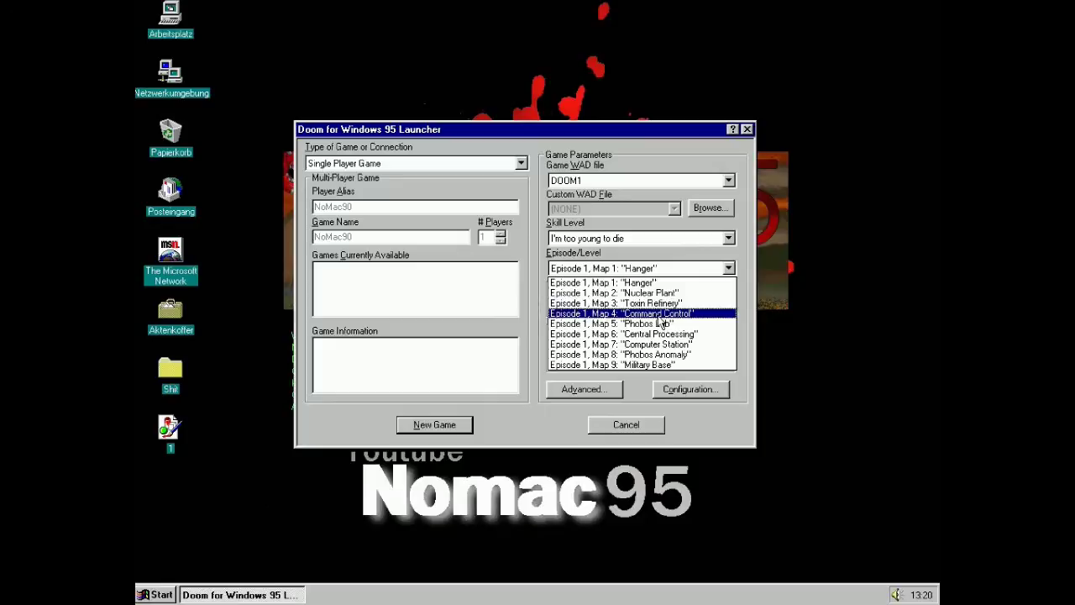
{"action": "left_click", "coordinate": [652, 267]}
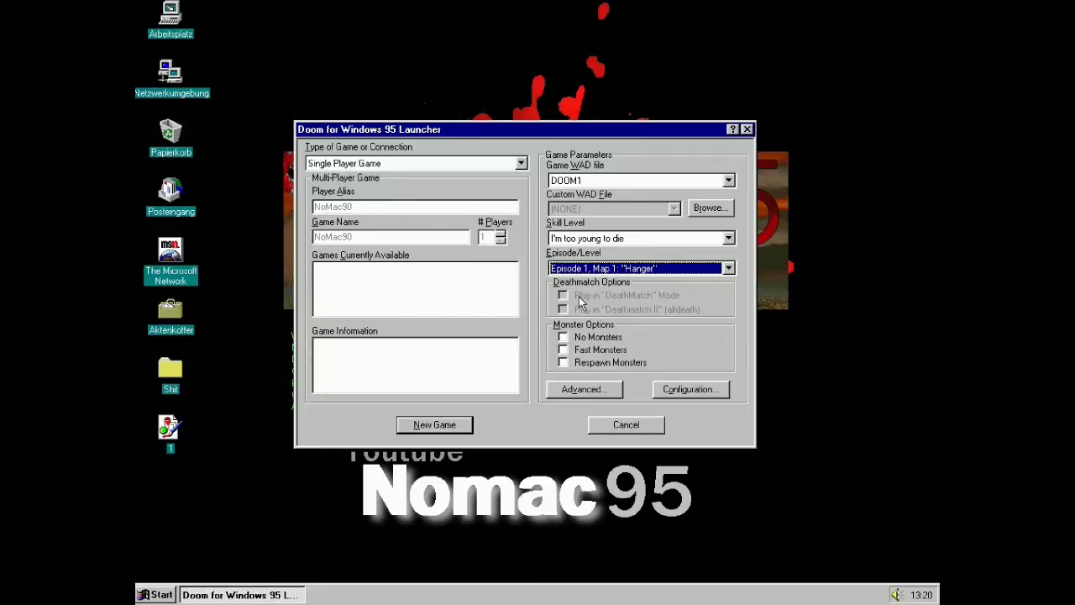
Step: Look through the advanced game and demo options, set the screen size to 640 x 400 in window mode and confirm
{"action": "left_click", "coordinate": [577, 389]}
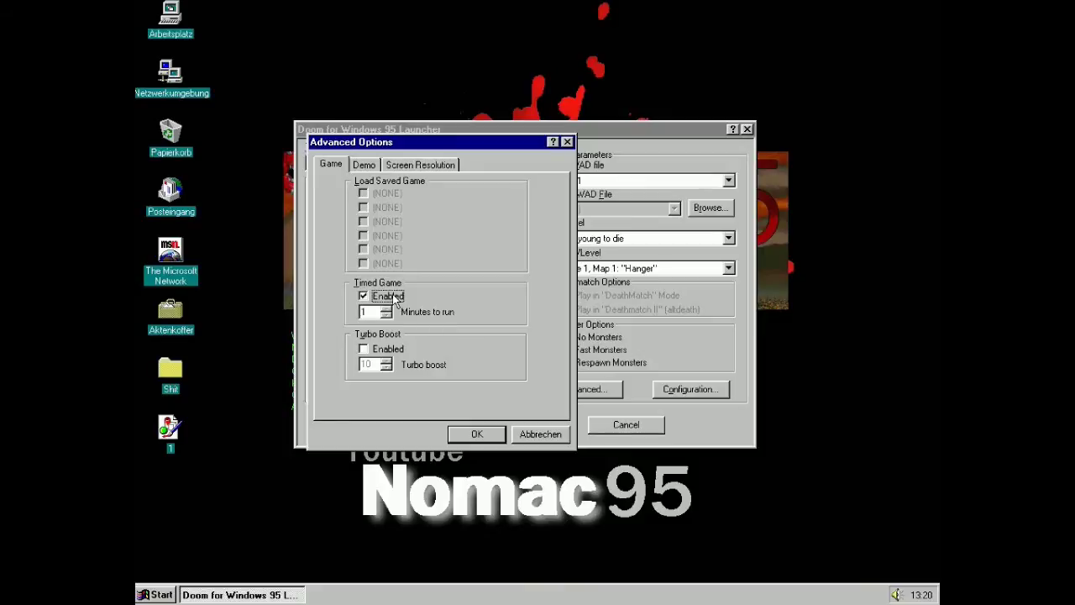
{"action": "left_click", "coordinate": [363, 165]}
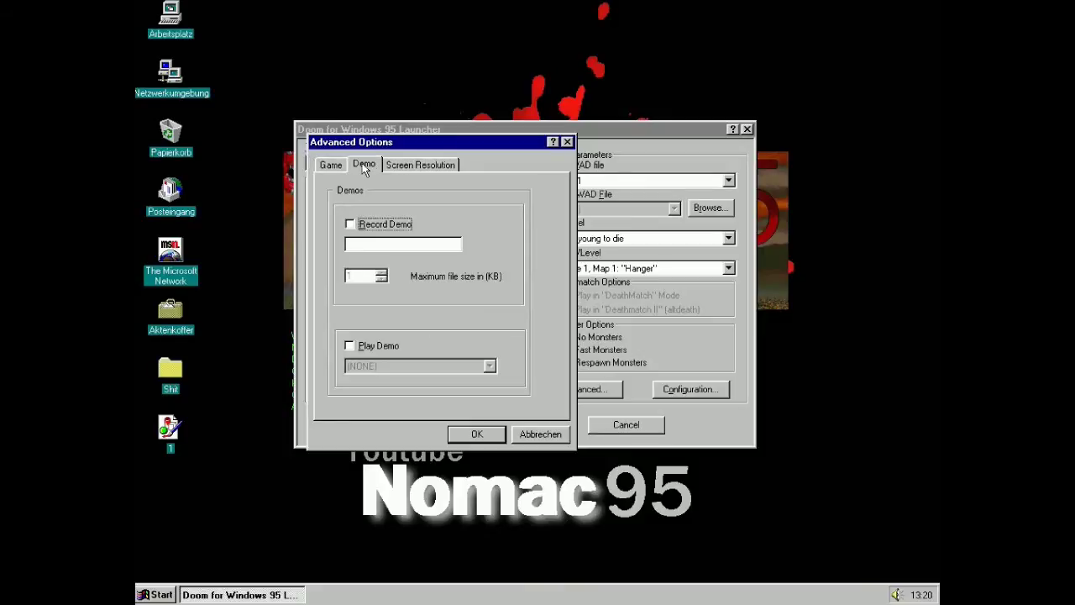
{"action": "left_click", "coordinate": [392, 167]}
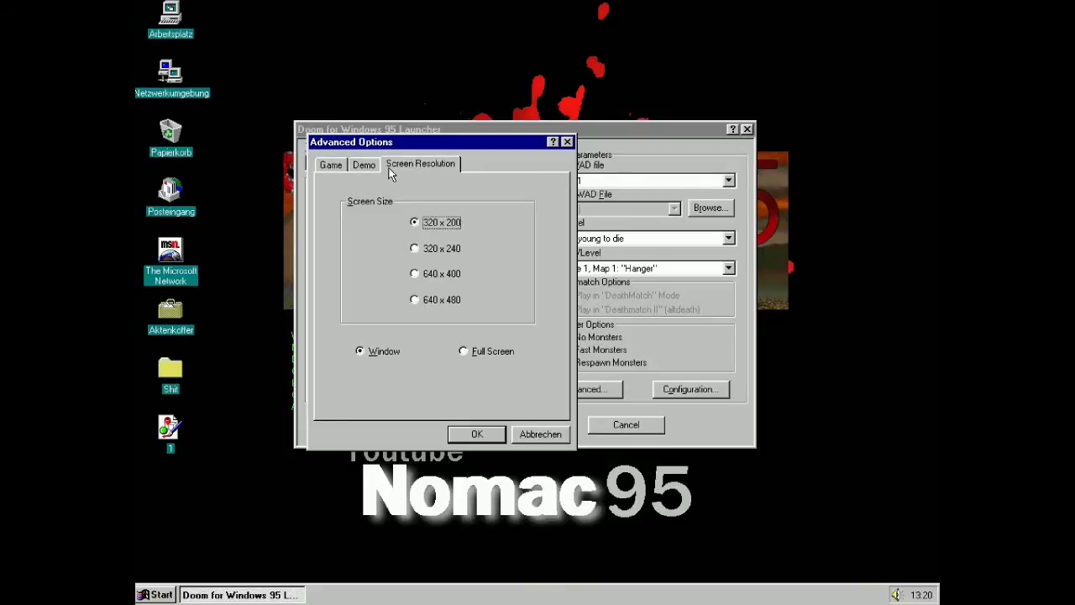
{"action": "left_click", "coordinate": [431, 275]}
{"action": "left_click", "coordinate": [470, 435]}
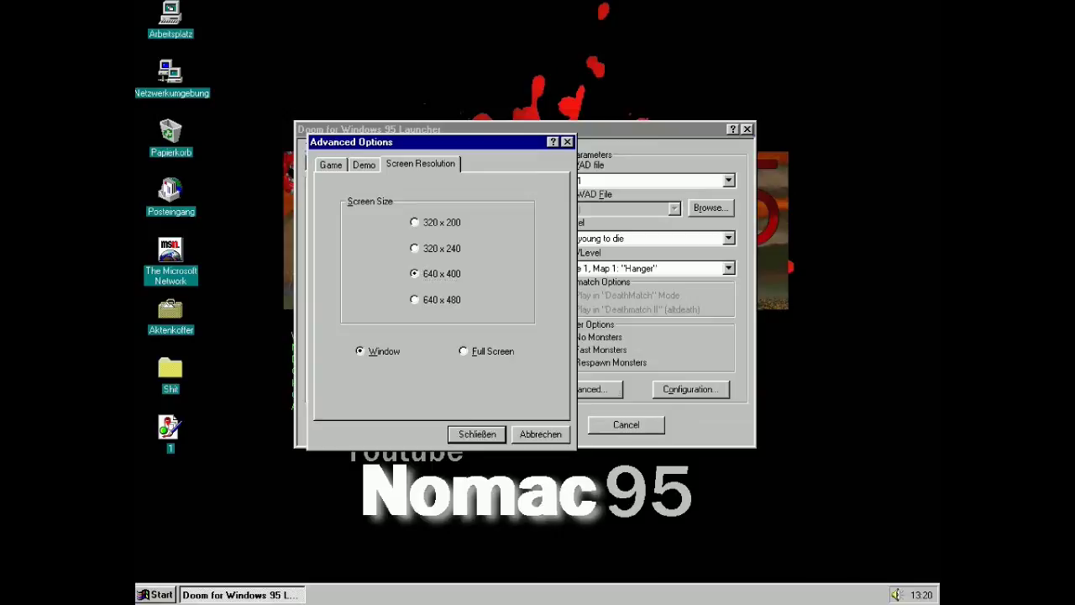
Step: Review the keyboard and audio settings of the default game configuration and accept them
{"action": "left_click", "coordinate": [667, 386]}
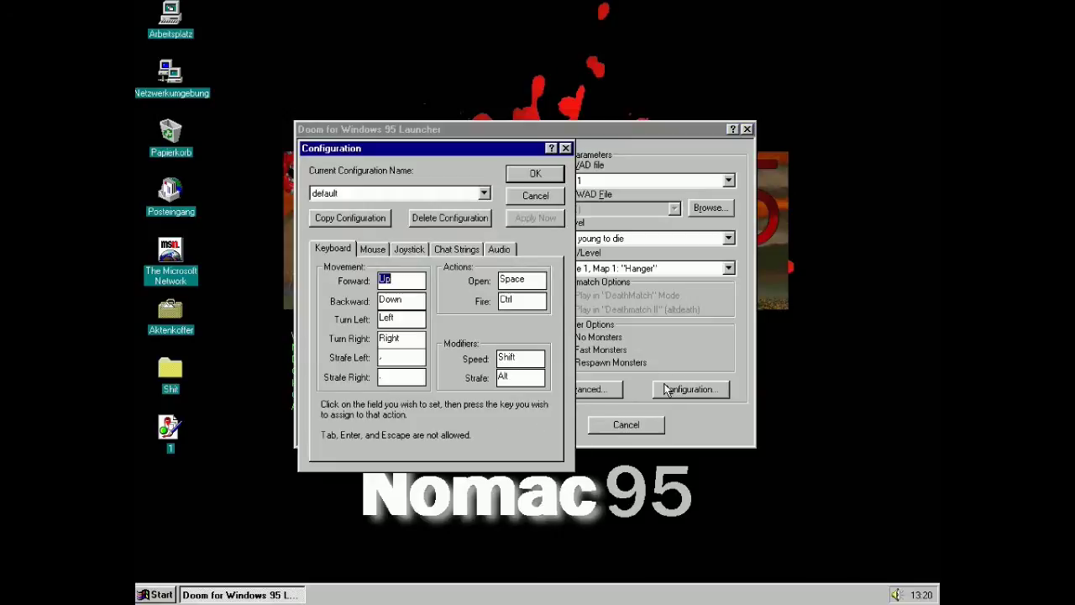
{"action": "left_click", "coordinate": [535, 173]}
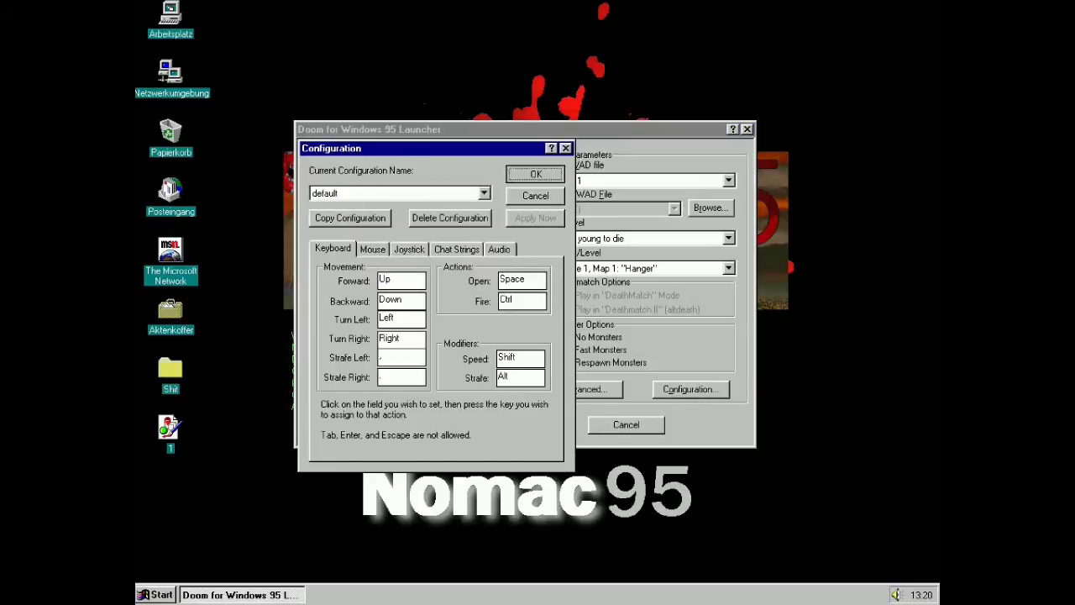
{"action": "left_click", "coordinate": [687, 391]}
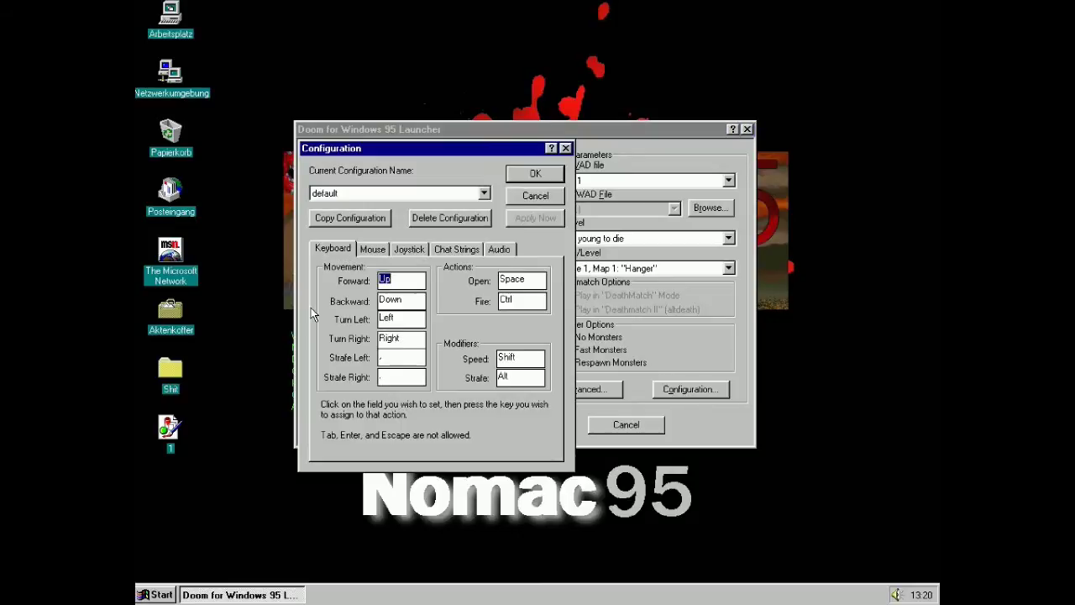
{"action": "left_click", "coordinate": [499, 250]}
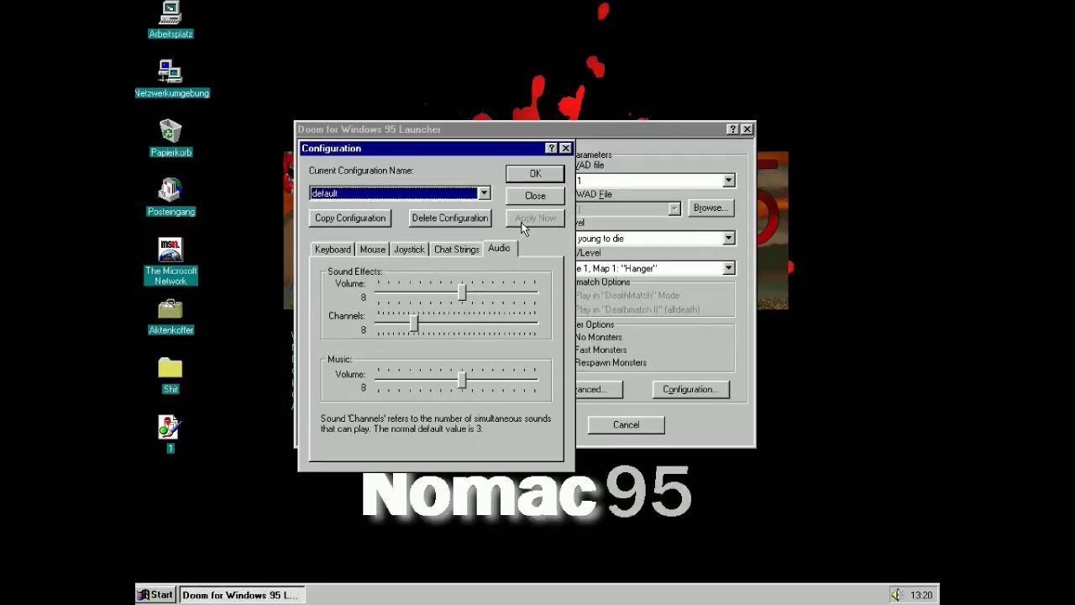
{"action": "left_click", "coordinate": [551, 173]}
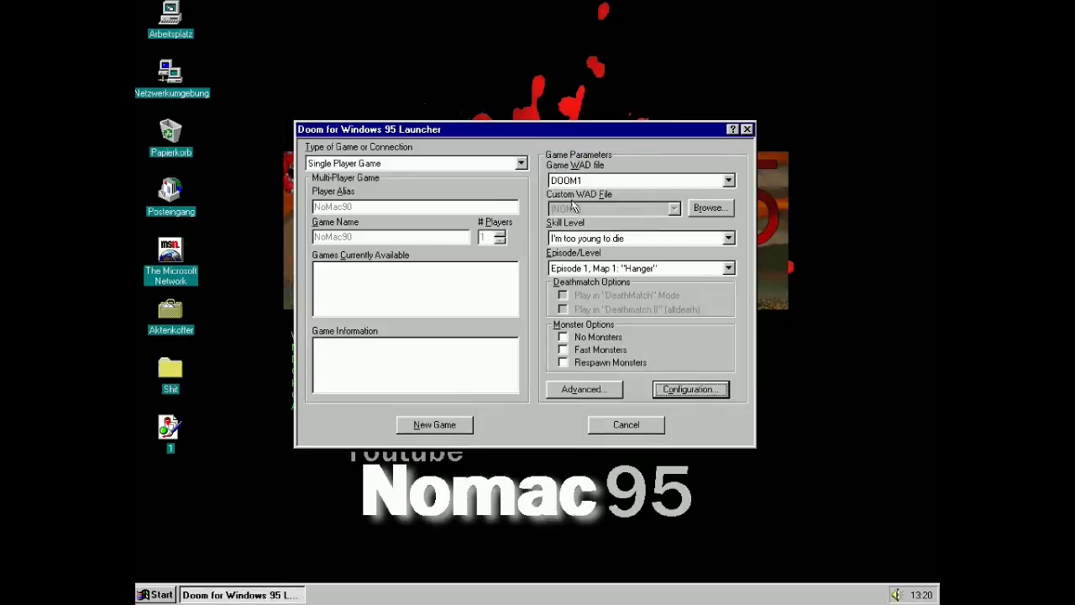
Step: Start a new single-player game and advance towards the blue-floored room while firing the pistol
{"action": "left_click", "coordinate": [468, 424]}
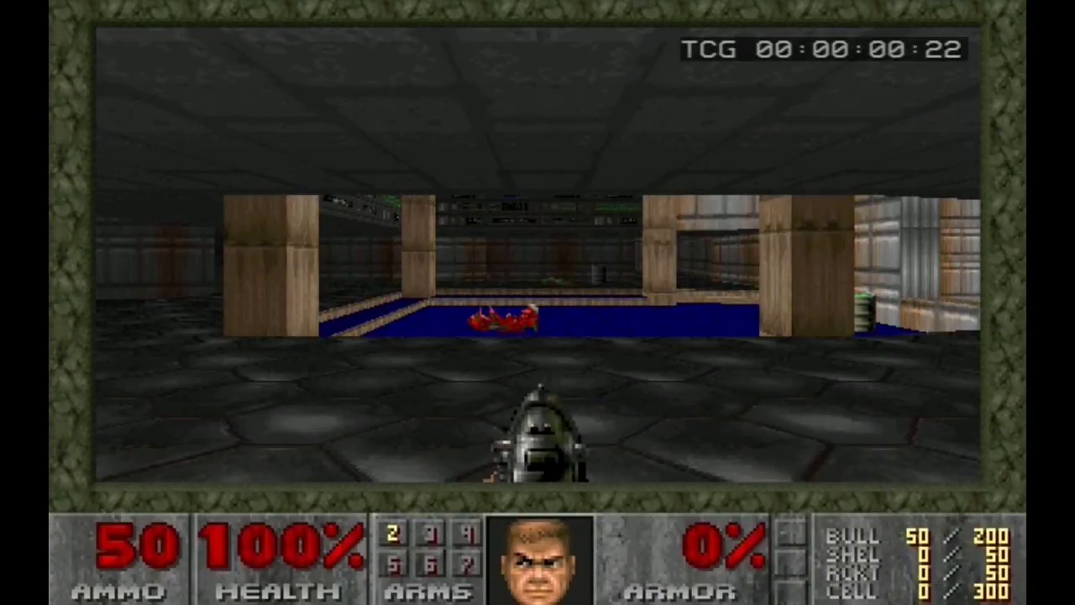
{"action": "key", "text": "Left"}
{"action": "key", "text": "Right"}
{"action": "key", "text": "Up"}
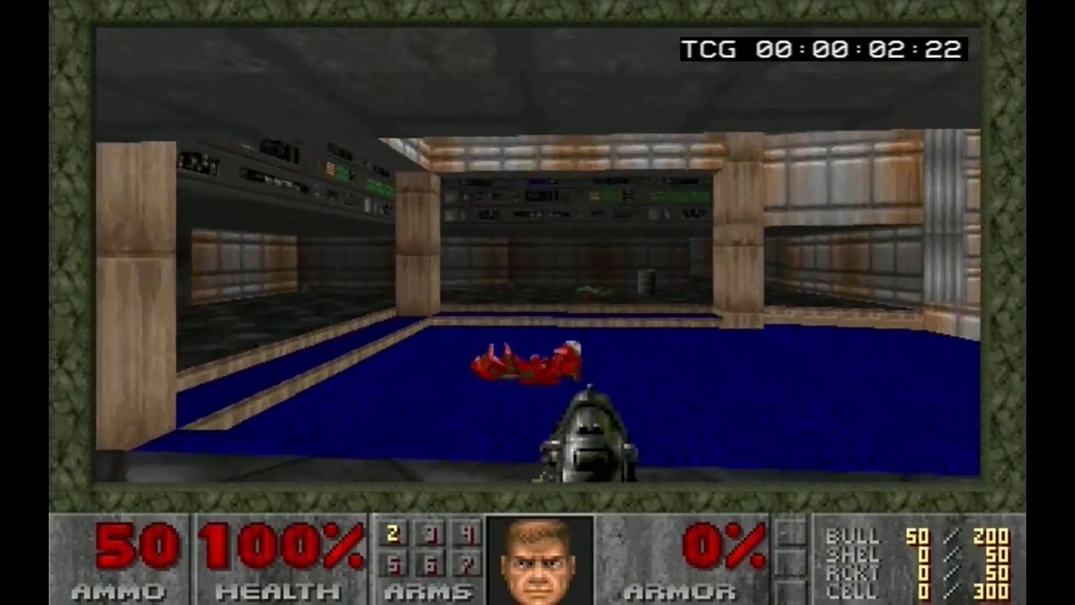
{"action": "key", "text": "ctrl"}
{"action": "key", "text": "Left"}
{"action": "key", "text": "ctrl"}
{"action": "key", "text": "ctrl"}
Step: Walk between the lamps to the side chamber, climb its stairs and pick up the armor
{"action": "key", "text": "Up"}
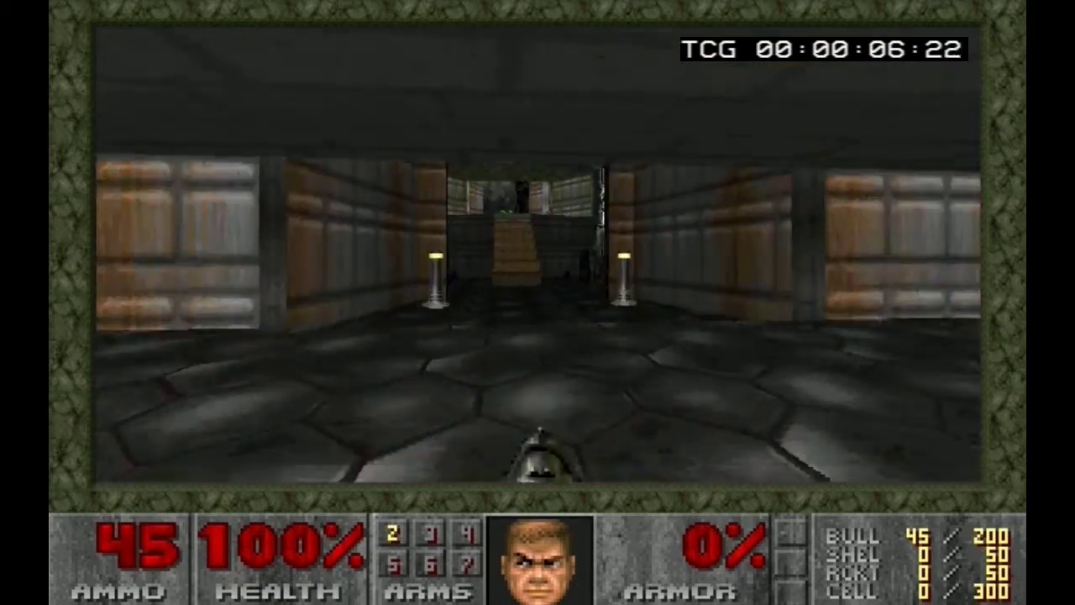
{"action": "key", "text": "Up"}
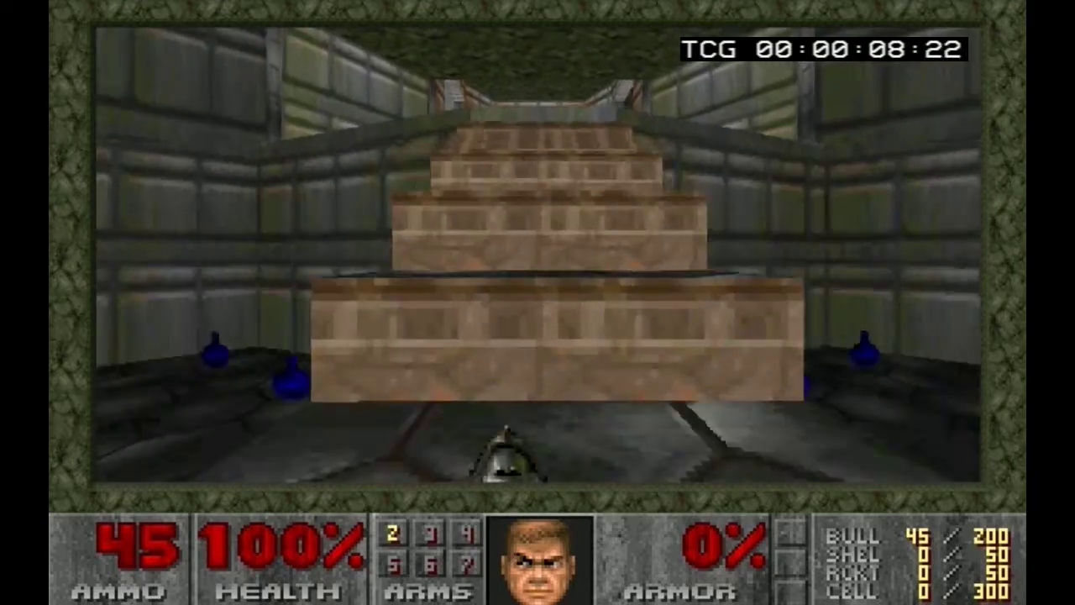
{"action": "key", "text": "Up"}
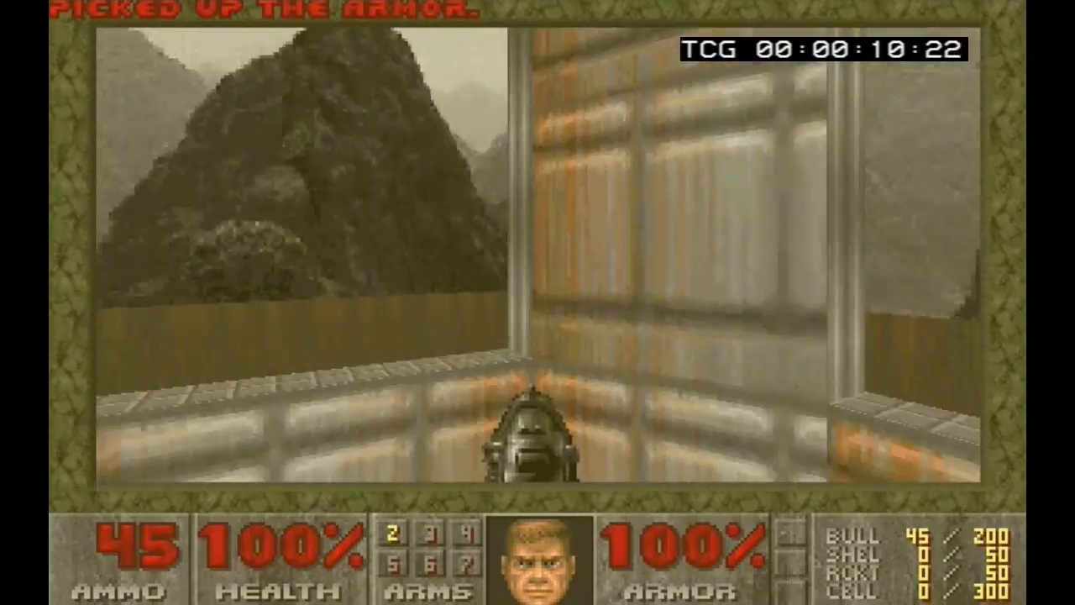
Step: Turn around, leave the armor chamber and walk to the metal door beside the dead marine
{"action": "key", "text": "Right"}
{"action": "key", "text": "Right"}
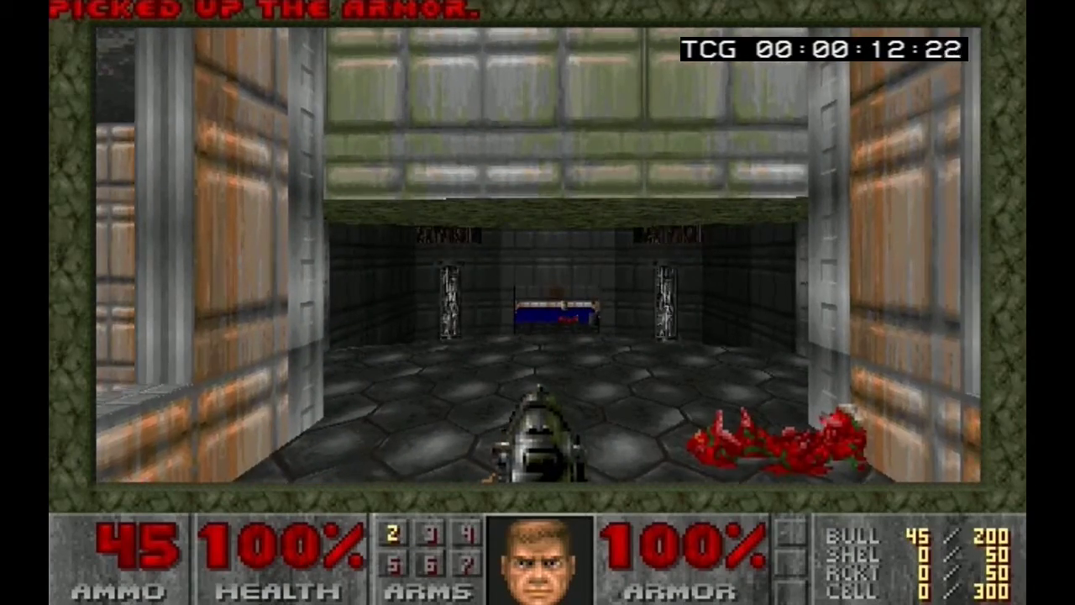
{"action": "key", "text": "Up"}
{"action": "key", "text": "Right"}
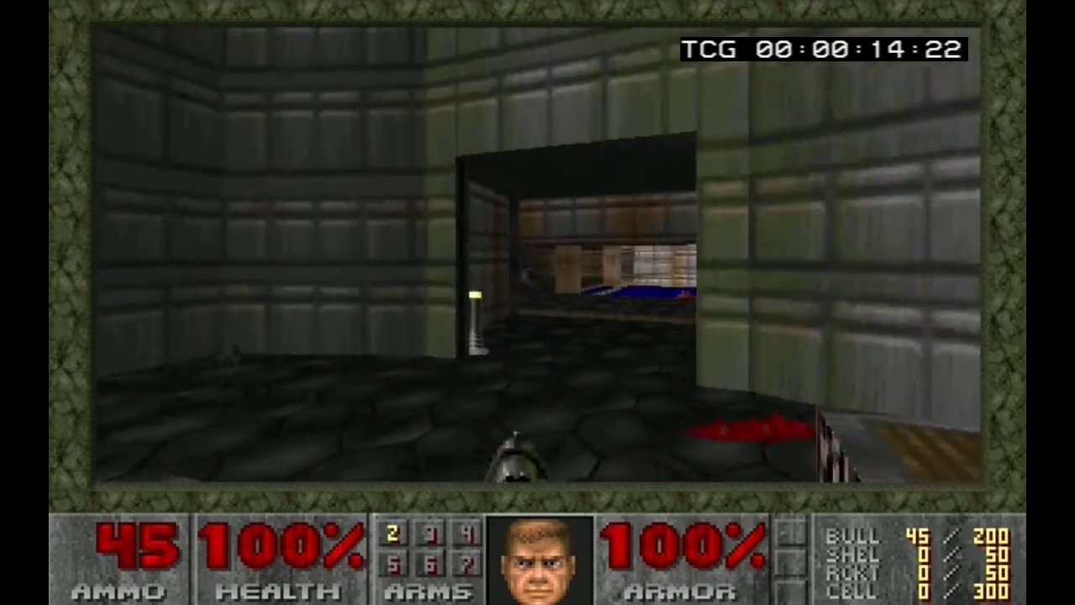
{"action": "key", "text": "Up"}
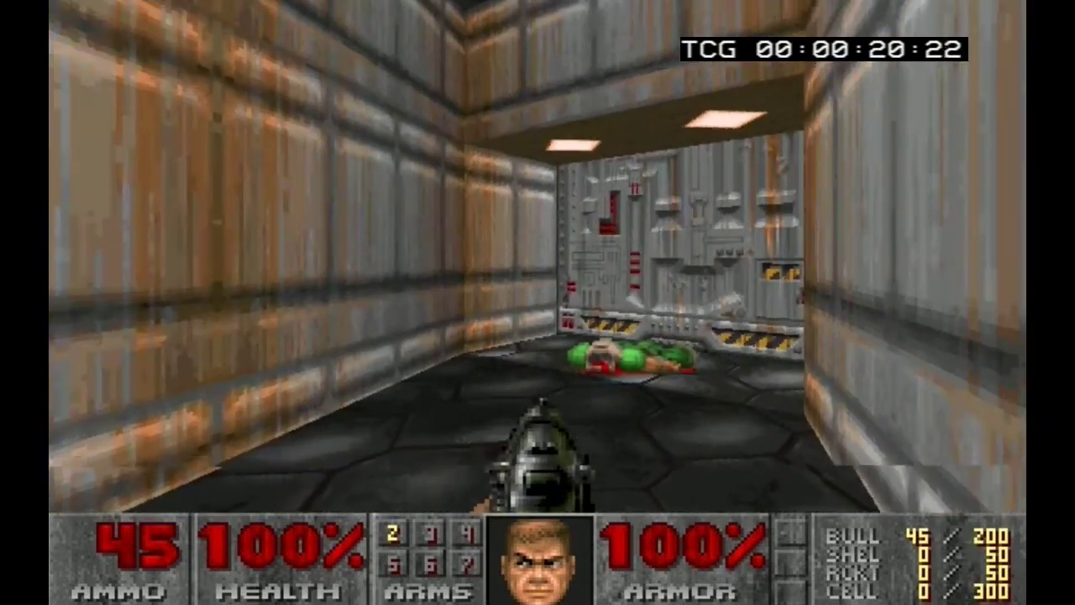
Step: Enlarge the game view to the full screen width and move up to the opening metal door
{"action": "key", "text": "equal"}
{"action": "key", "text": "equal"}
{"action": "key", "text": "Up"}
{"action": "key", "text": "minus"}
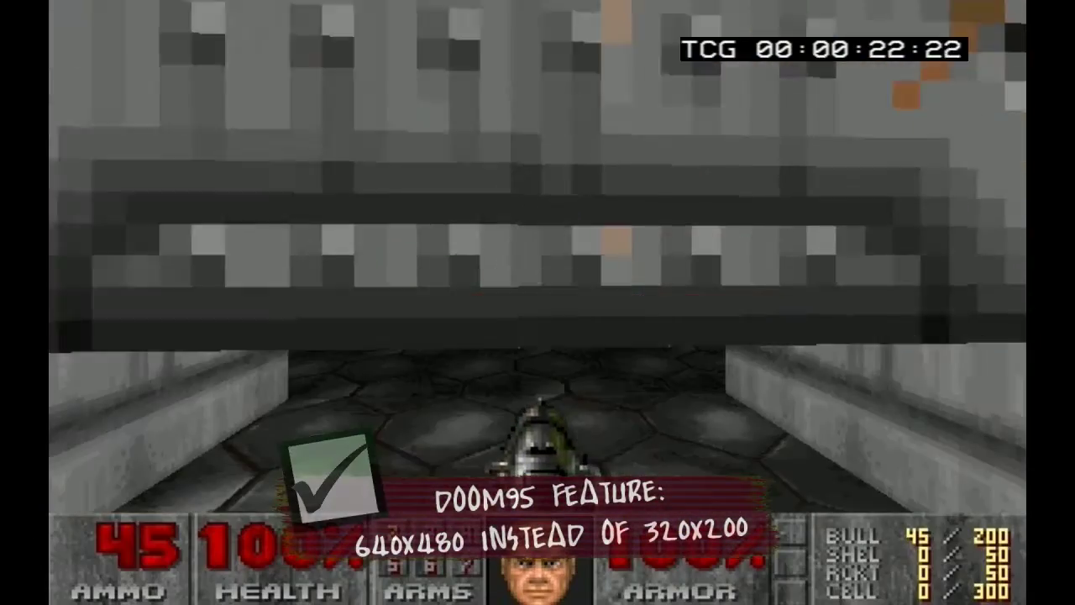
Step: Pass through the door and shoot the enemy soldier on the steps of the blue-walled alcove
{"action": "key", "text": "Up"}
{"action": "key", "text": "ctrl"}
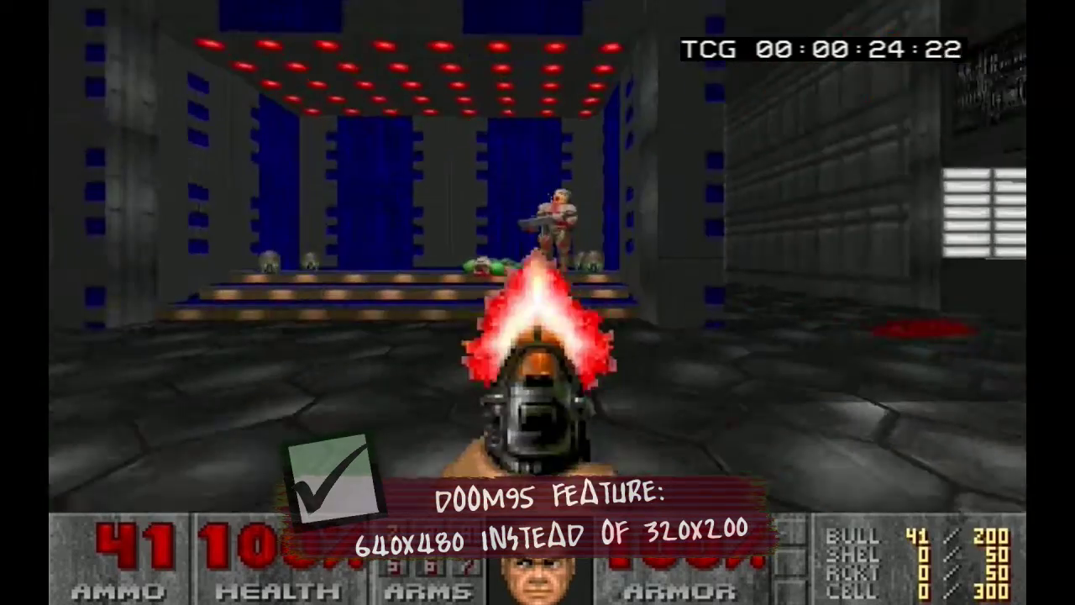
{"action": "key", "text": "ctrl"}
{"action": "key", "text": "Left"}
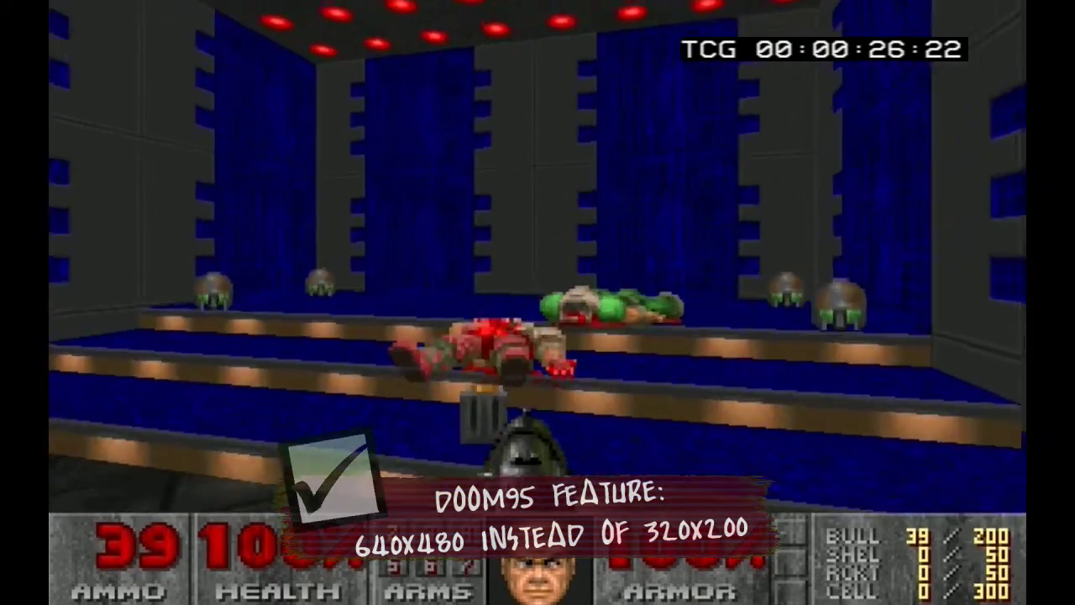
Step: Collect the armor bonus in the blue-walled alcove and cross the computer room to the zigzag walkway over the green slime
{"action": "key", "text": "Up"}
{"action": "key", "text": "Left"}
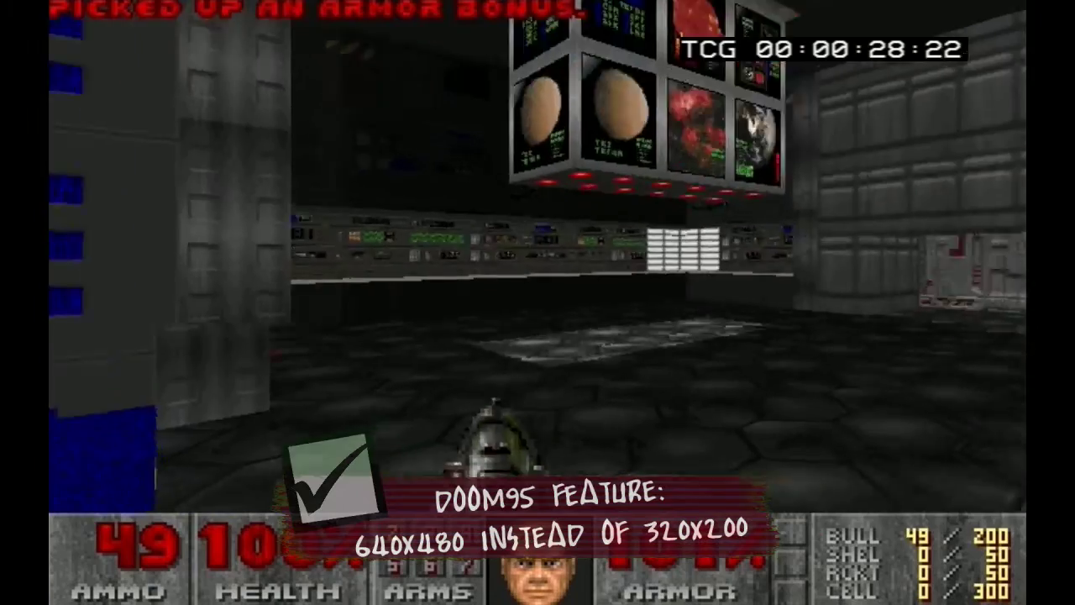
{"action": "key", "text": "Right"}
{"action": "key", "text": "Up"}
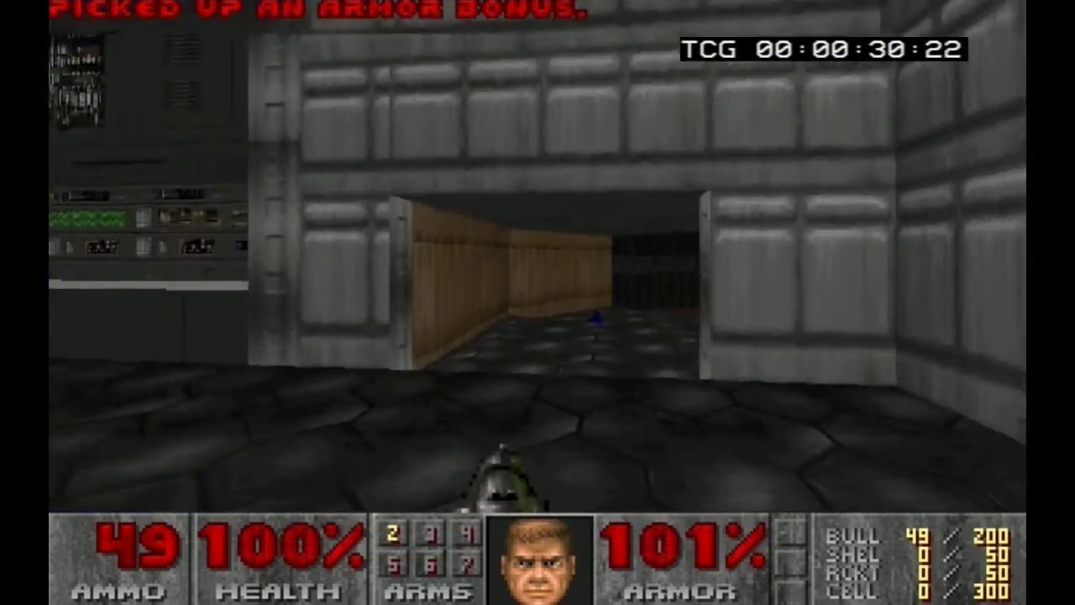
{"action": "key", "text": "ctrl"}
{"action": "key", "text": "Up"}
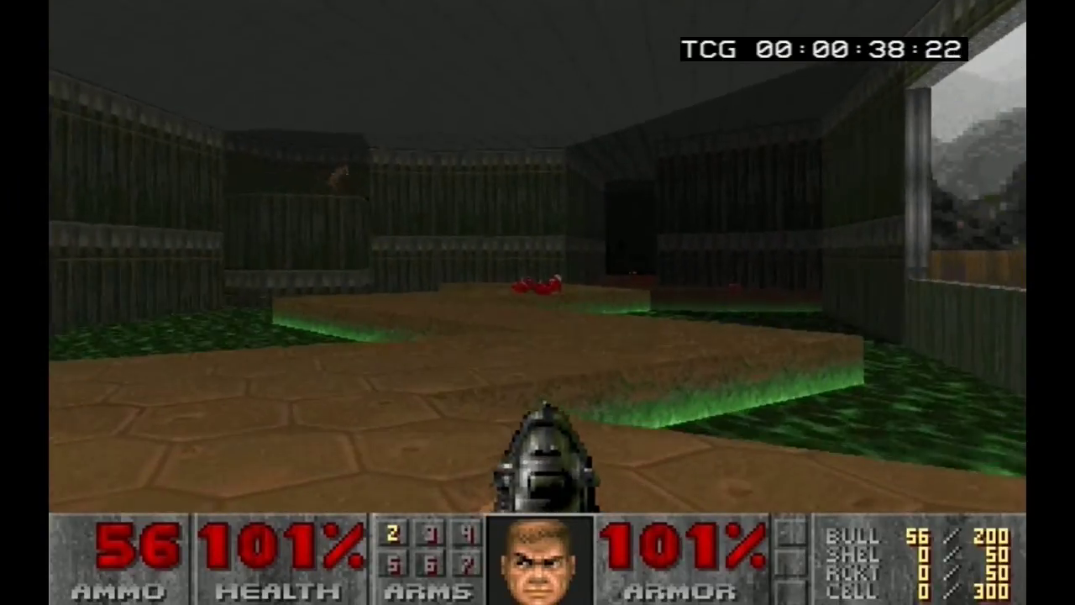
Step: Advance along the zigzag walkway while shooting at the fireball-throwing imp on the high ledge
{"action": "key", "text": "ctrl"}
{"action": "key", "text": "Left"}
{"action": "key", "text": "ctrl"}
{"action": "key", "text": "Up"}
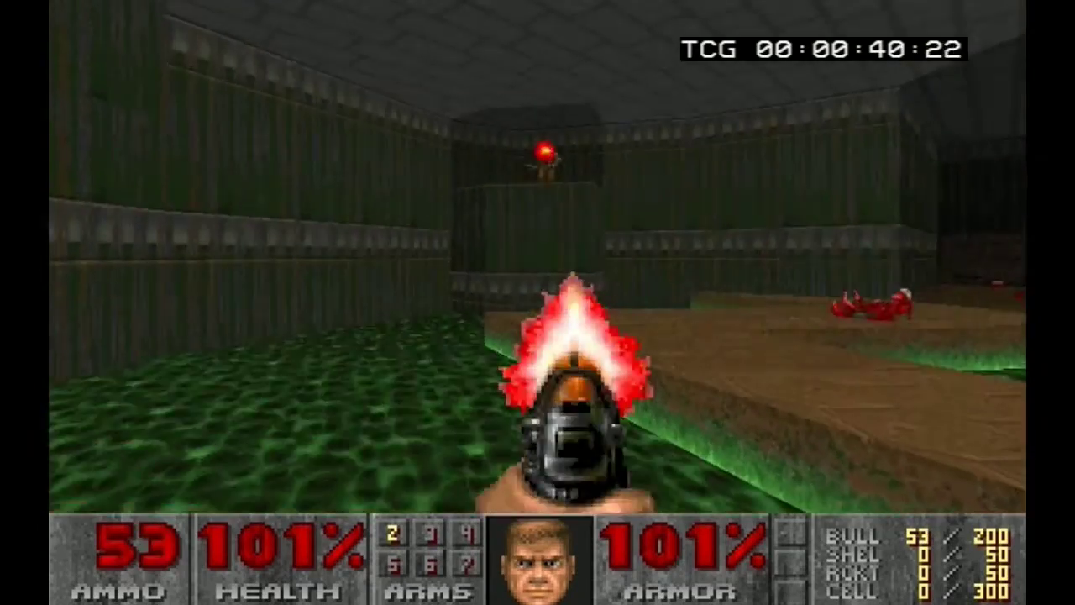
{"action": "key", "text": "ctrl"}
{"action": "key", "text": "Up"}
{"action": "key", "text": "Right"}
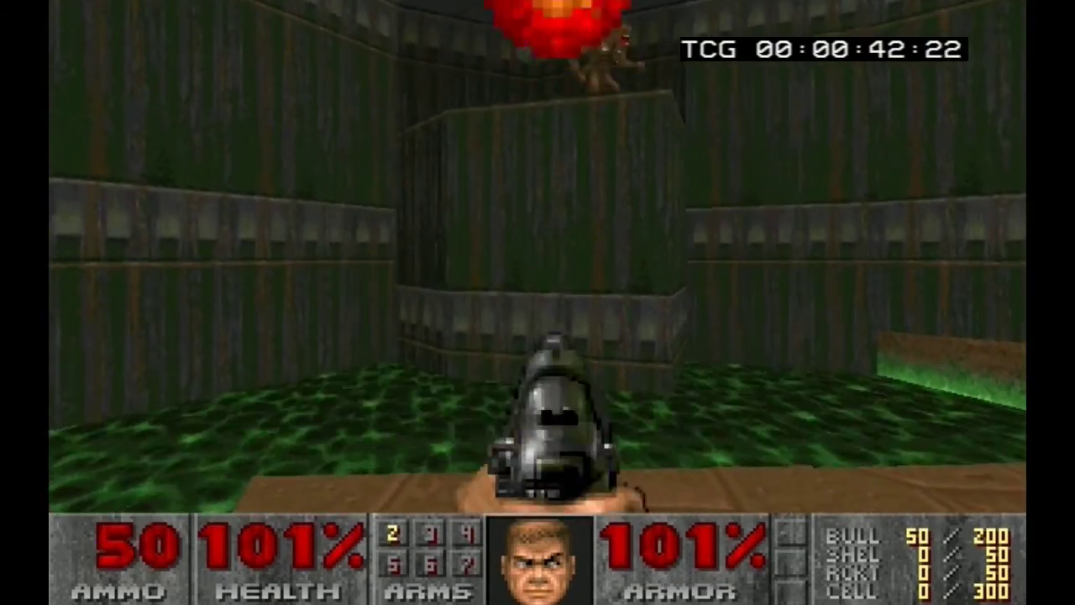
{"action": "key", "text": "ctrl"}
Step: Follow the walkway past the red corpse and through the dark passage into the brown-walled corridor
{"action": "key", "text": "Up"}
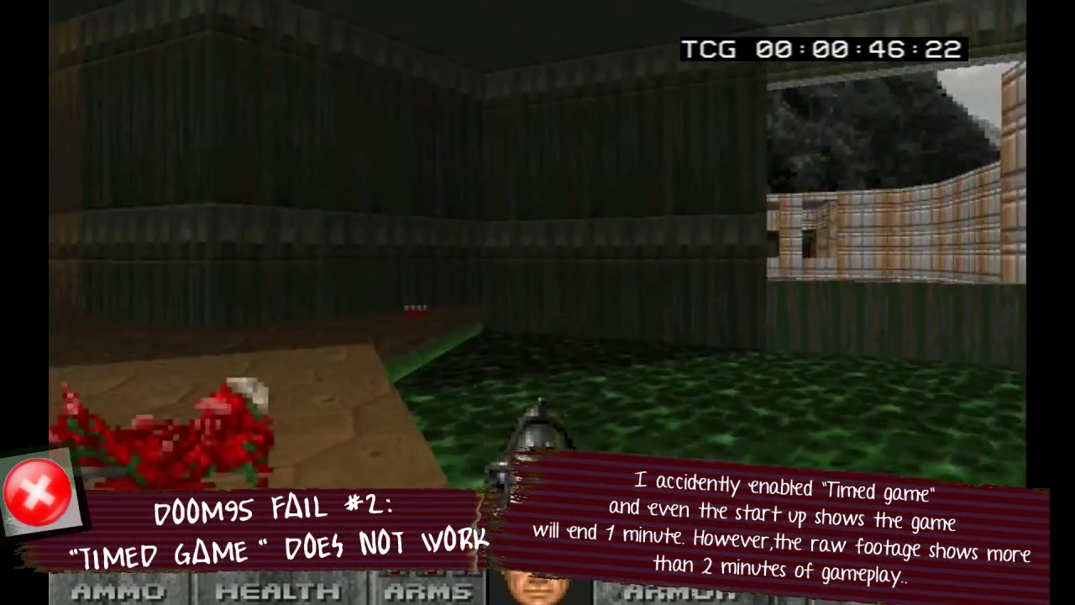
{"action": "key", "text": "Up"}
{"action": "key", "text": "Left"}
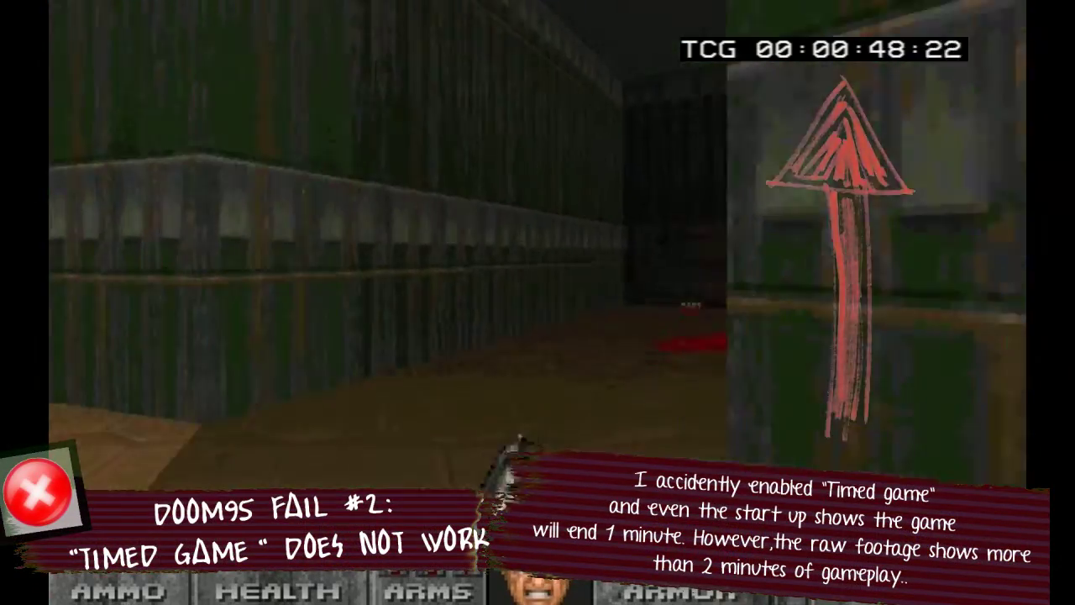
{"action": "key", "text": "Right"}
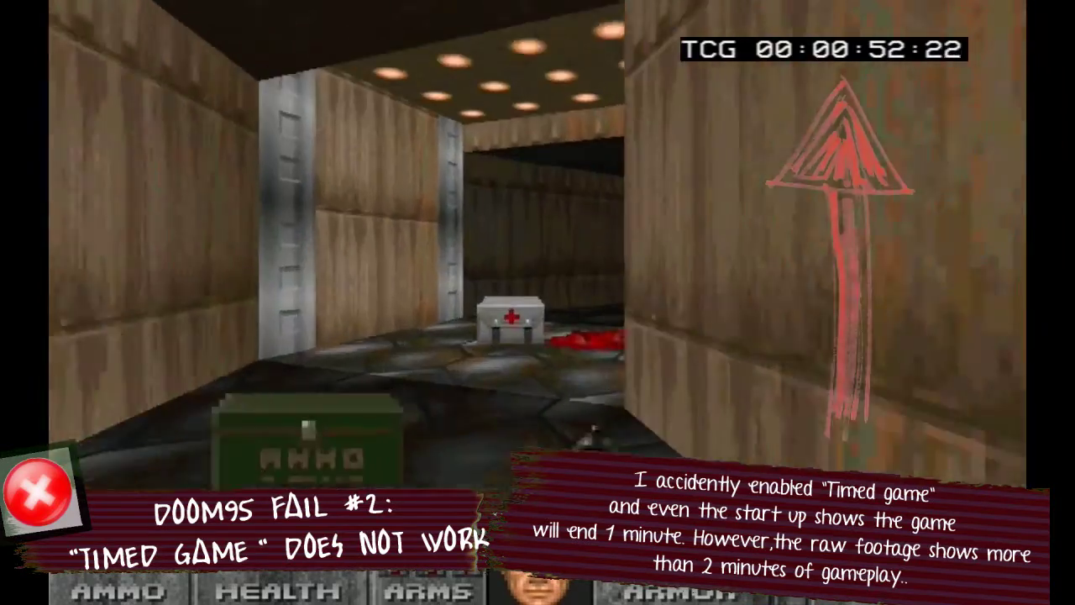
Step: Pick up the box of shotgun shells in the corridor and face the brown steps leading up to the outdoor opening
{"action": "key", "text": "Up"}
{"action": "key", "text": "Up"}
{"action": "key", "text": "Left"}
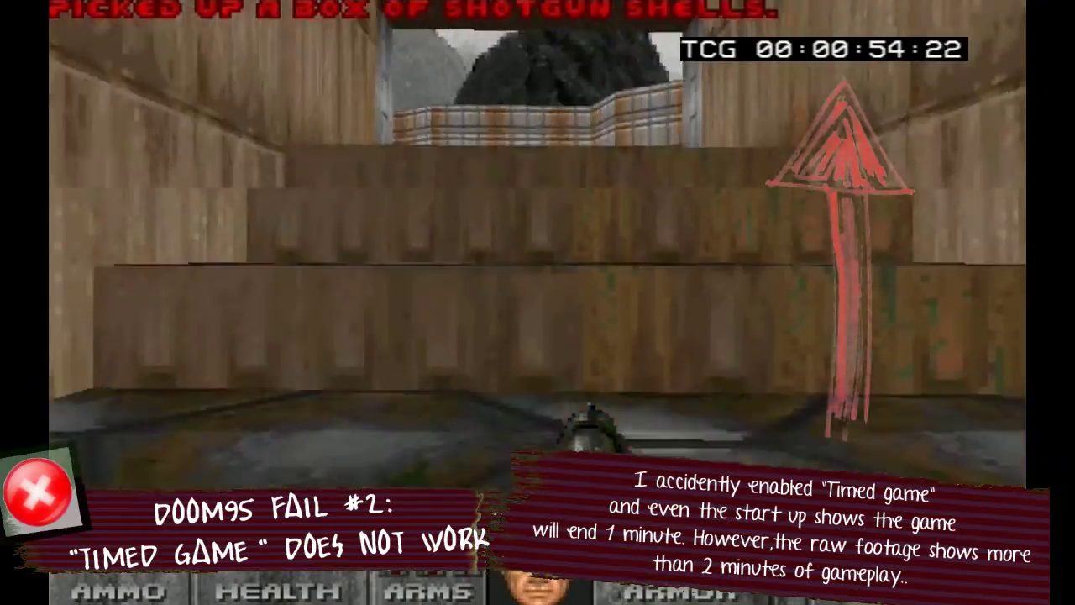